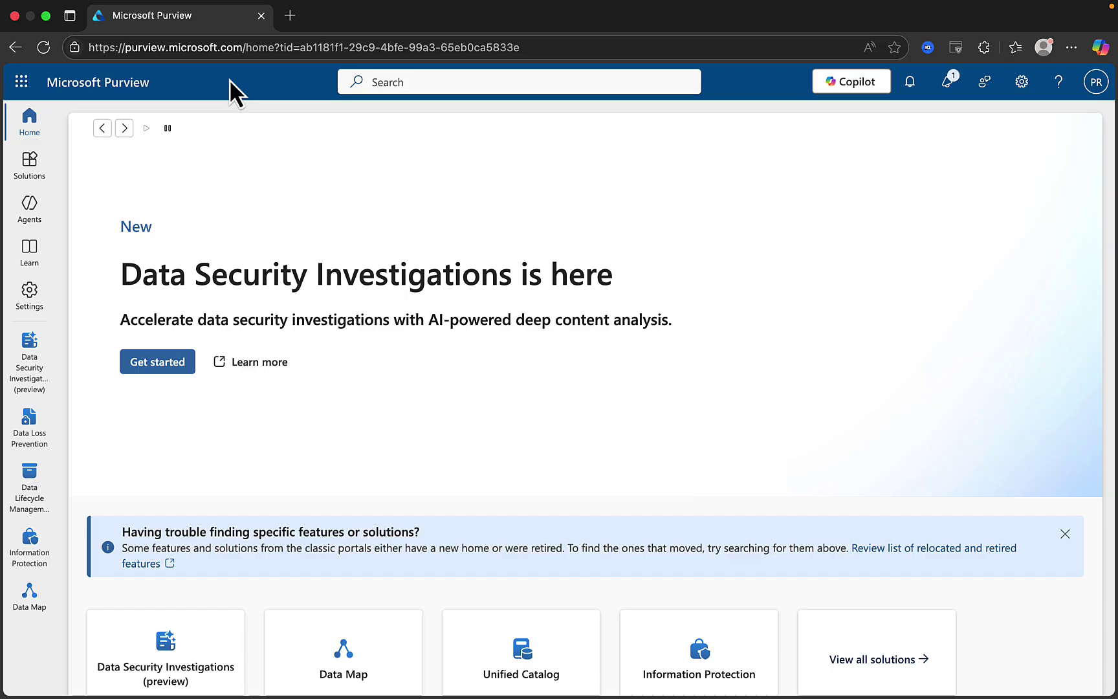
Start a new DLP policy from Data Loss Prevention > Policies, keeping data stored in connected sources
left_click(31, 172)
left_click(184, 315)
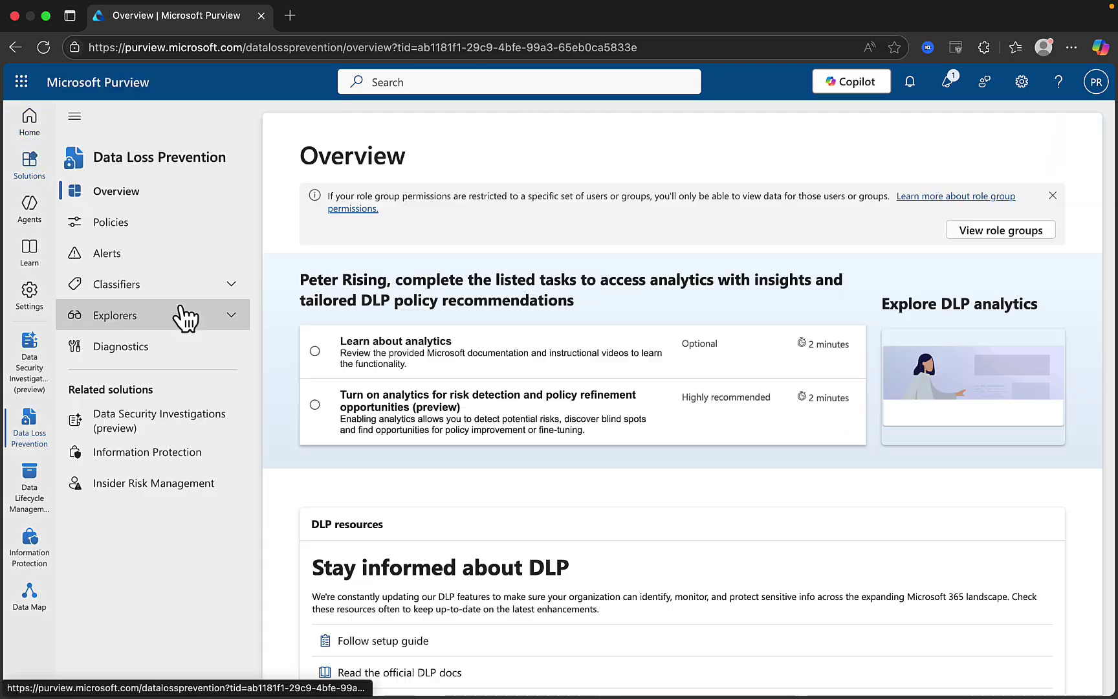
left_click(158, 225)
left_click(346, 314)
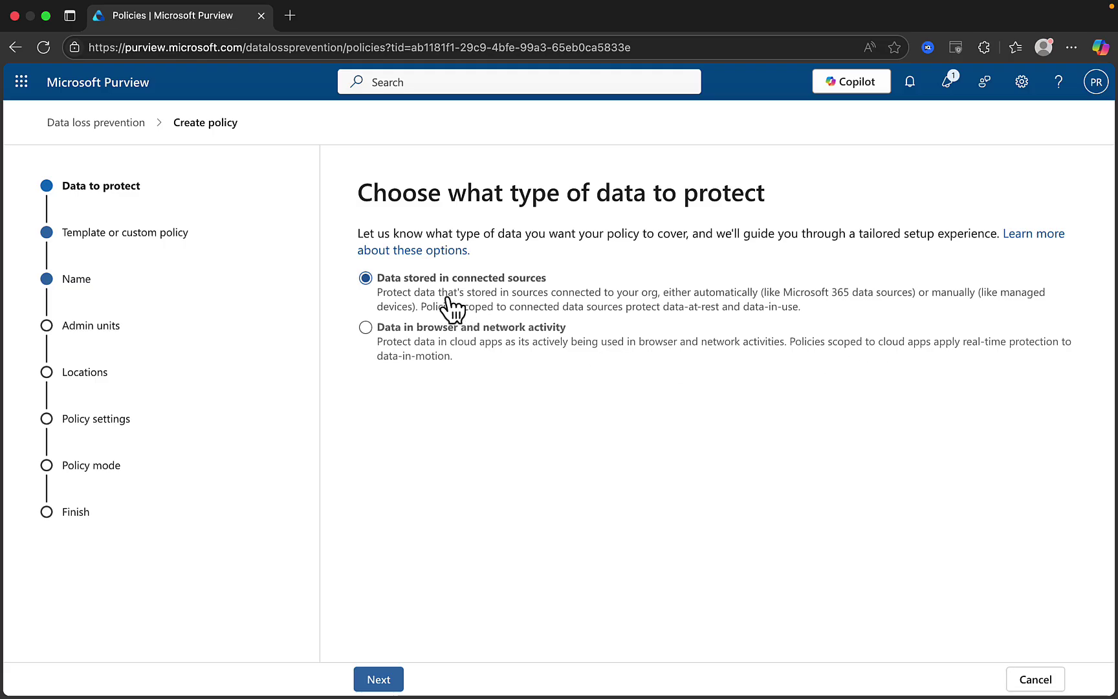
Choose the Medical and health template 'Australia Health Records Act (HRIP Act) Enhanced' and continue to naming
left_click(381, 680)
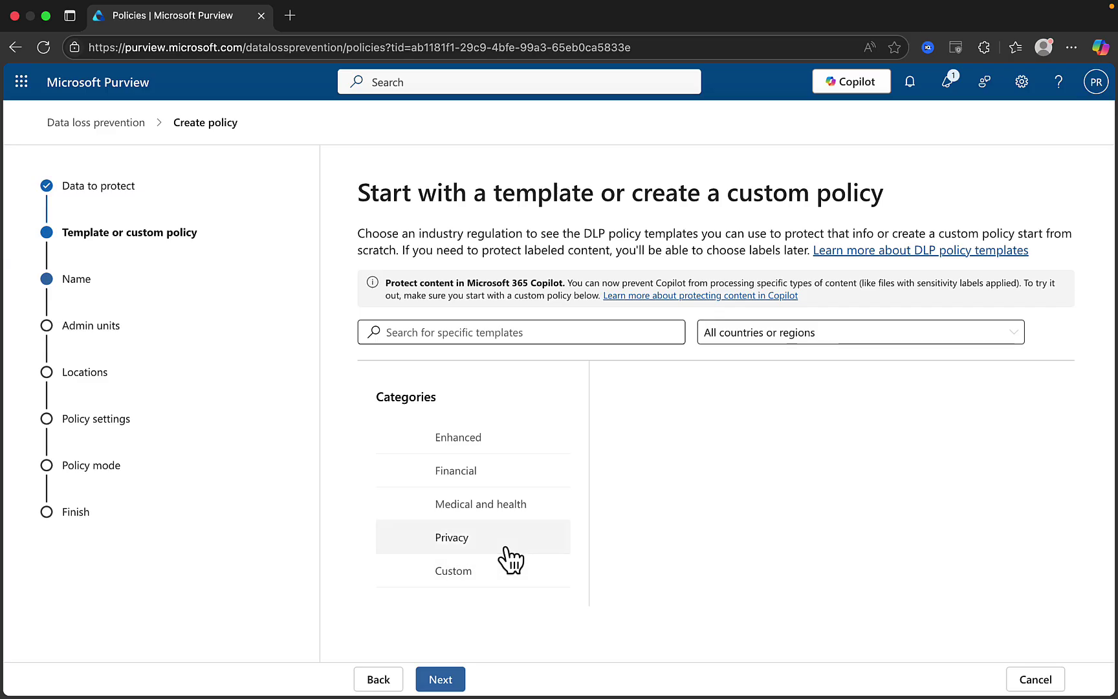
left_click(485, 511)
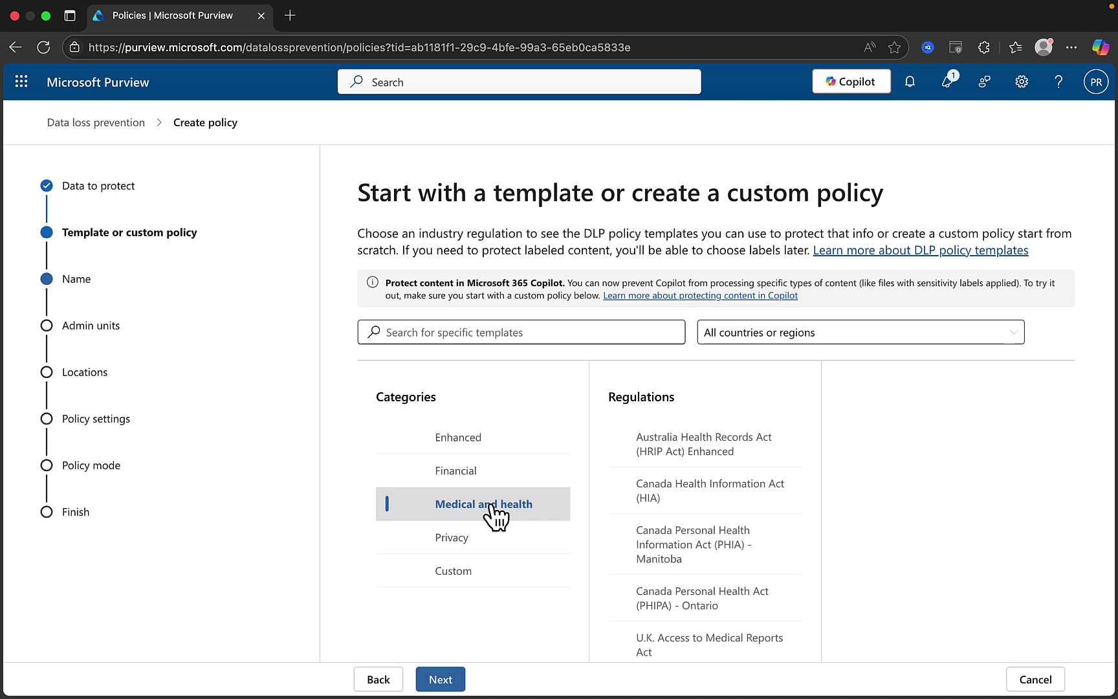
left_click(716, 457)
left_click(440, 680)
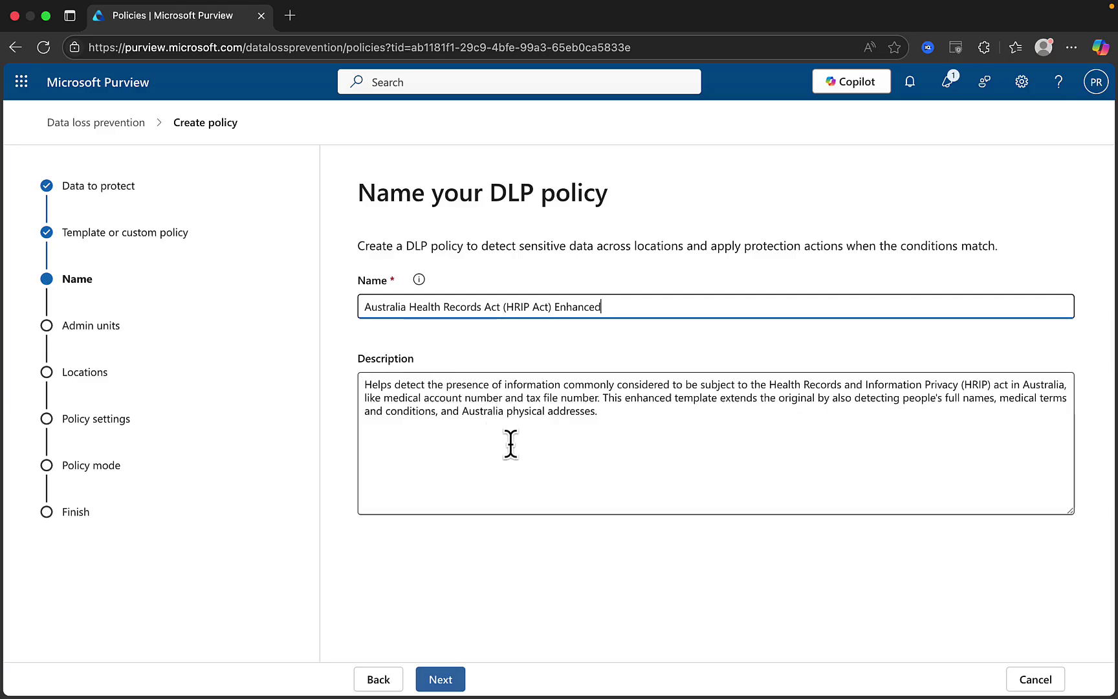
Keep the prefilled name and full directory, and exclude on-premises repositories and Teams chat from locations
left_click(454, 681)
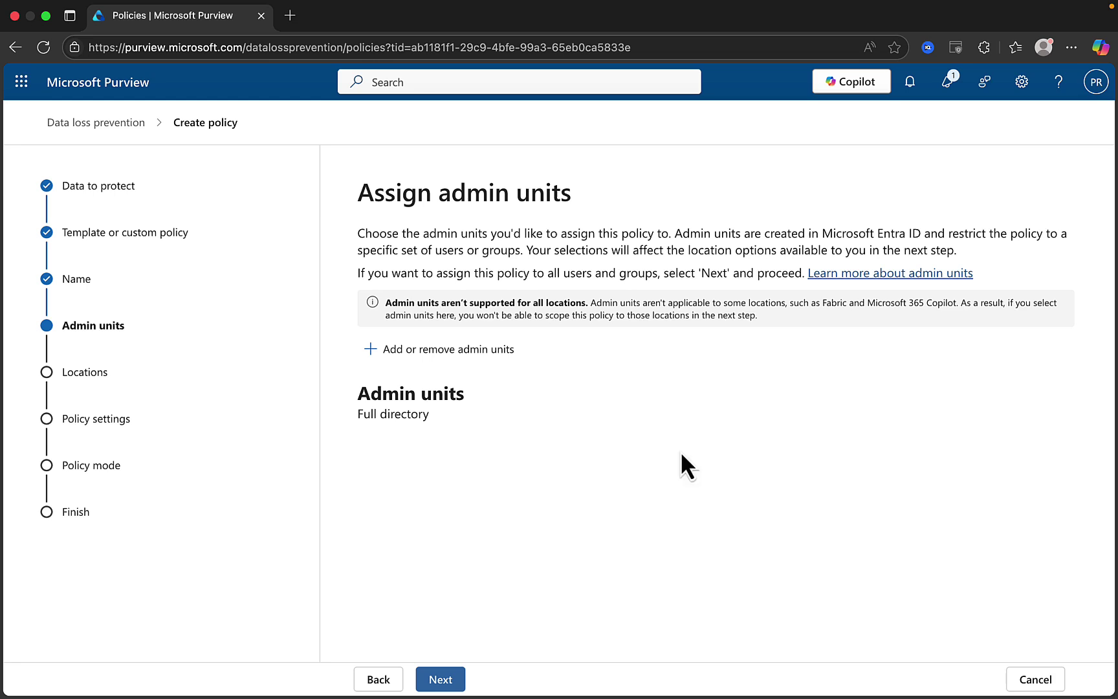
left_click(453, 686)
scroll(610, 515, "down", 4)
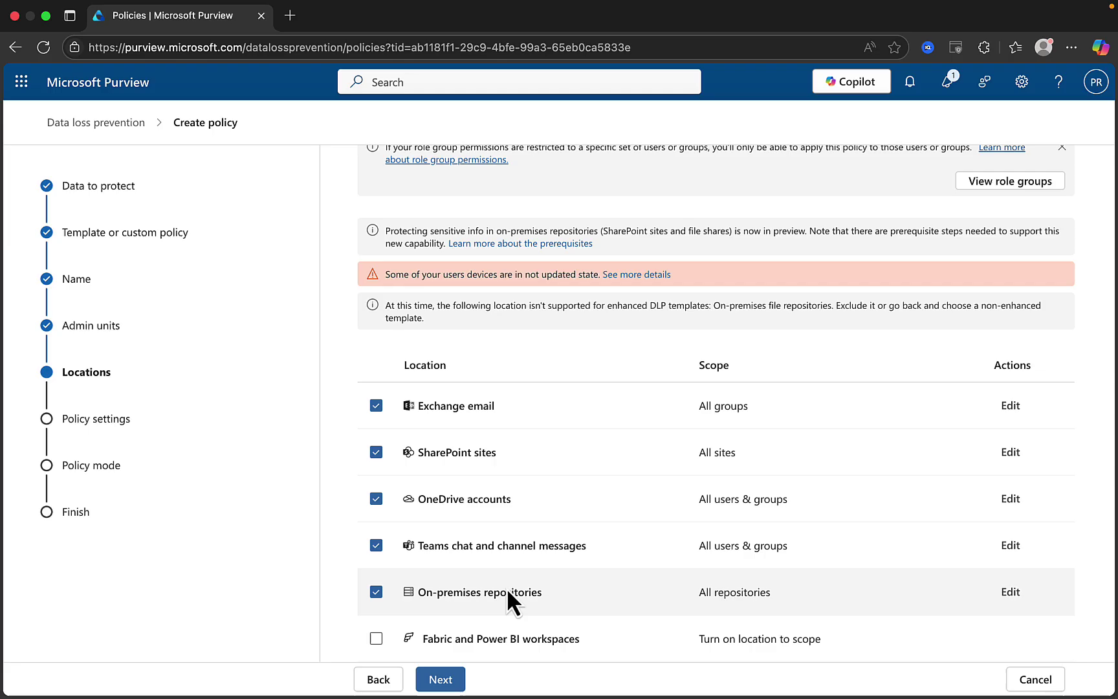
left_click(377, 594)
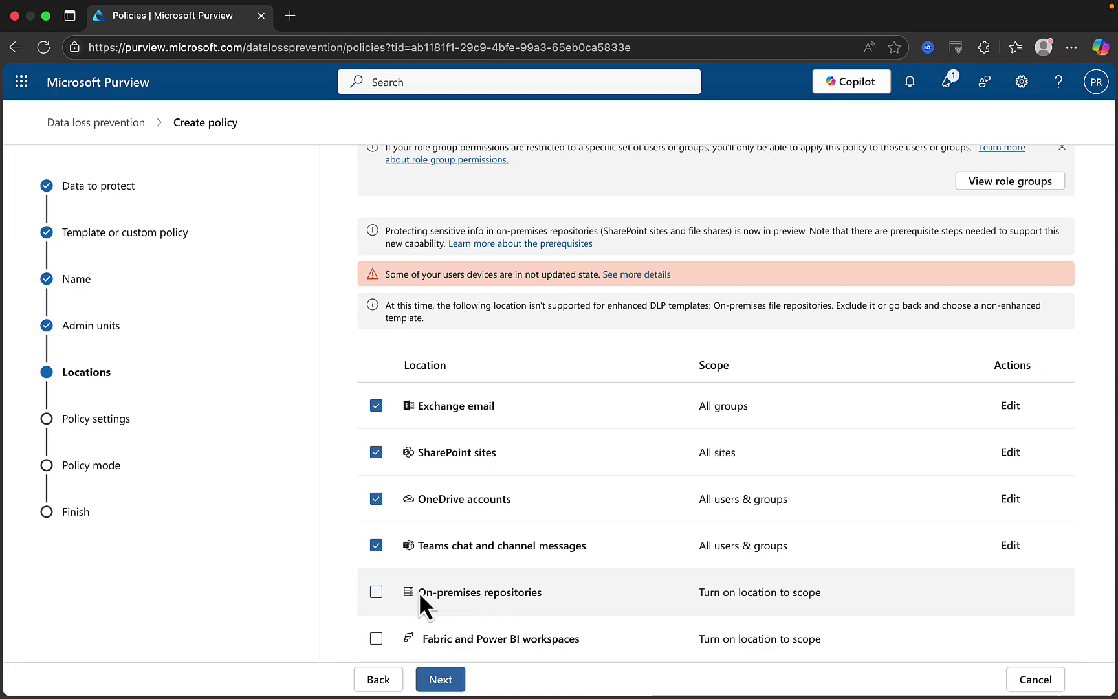
left_click(377, 545)
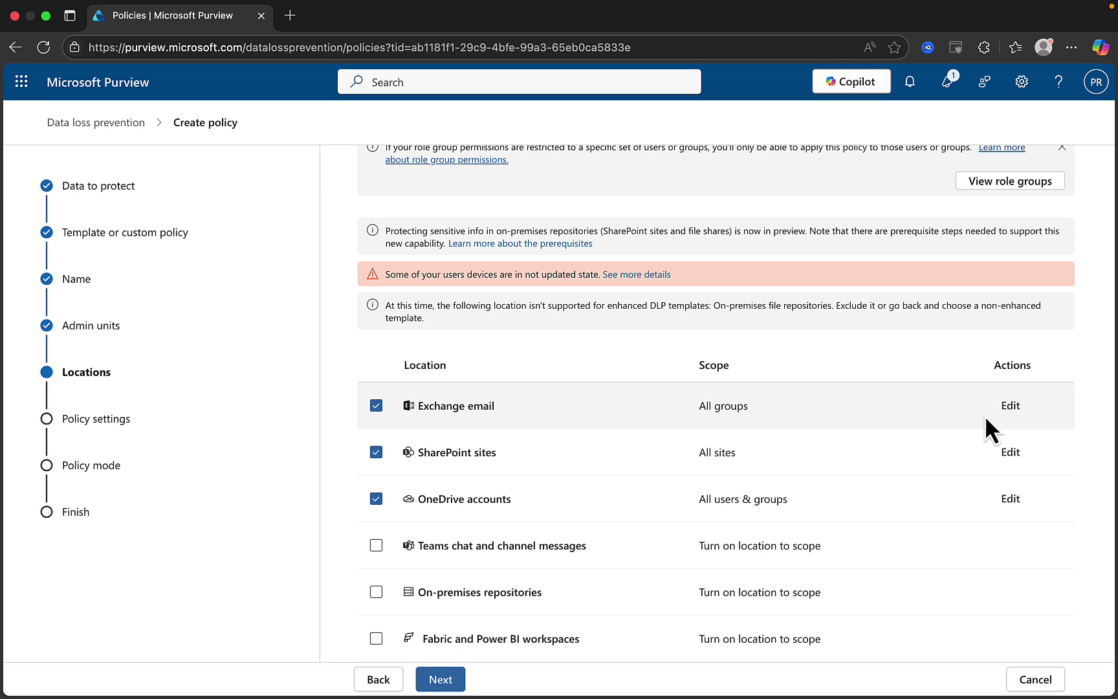
left_click(440, 679)
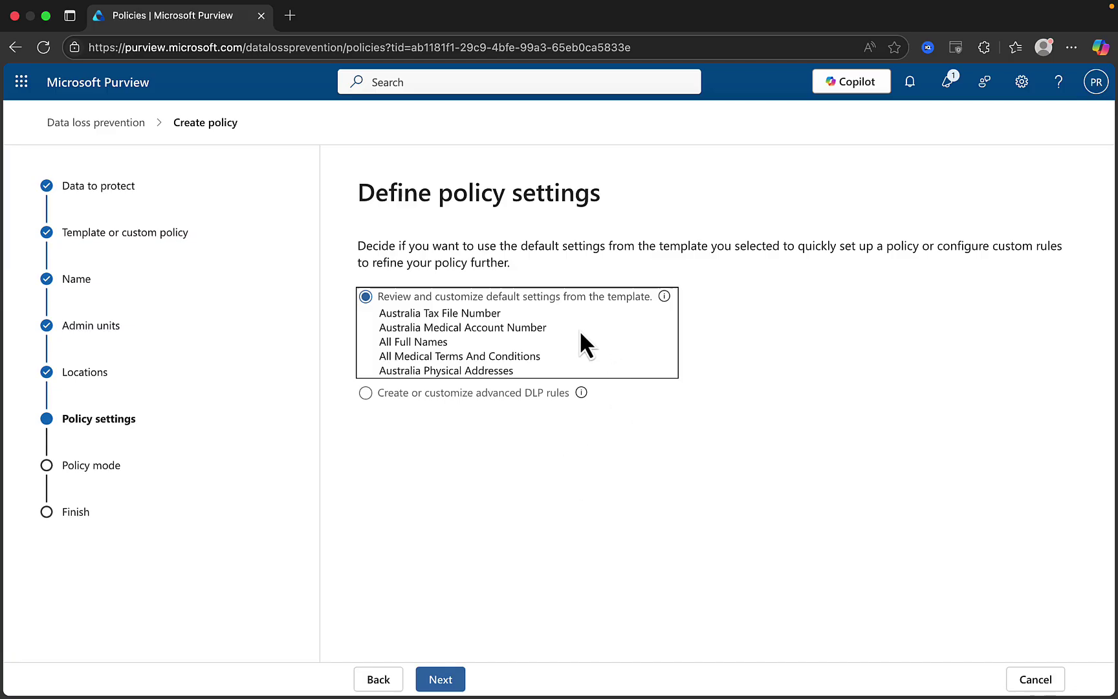
Select 'Create or customize advanced DLP rules' to list the template's low- and high-volume rules
left_click(370, 400)
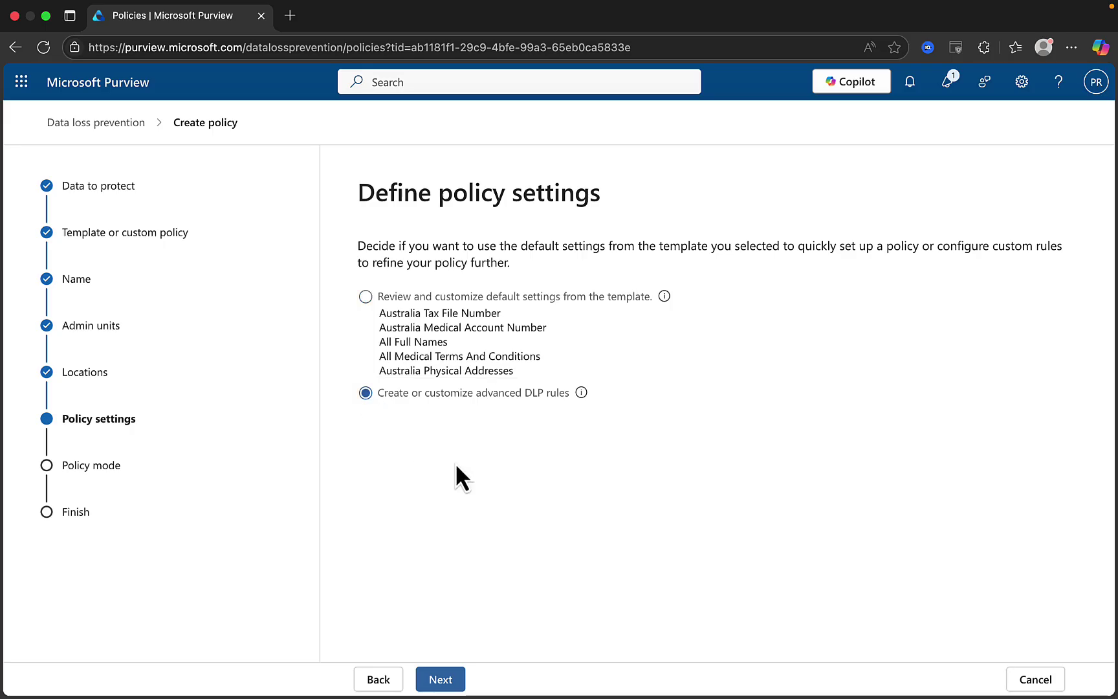
left_click(441, 679)
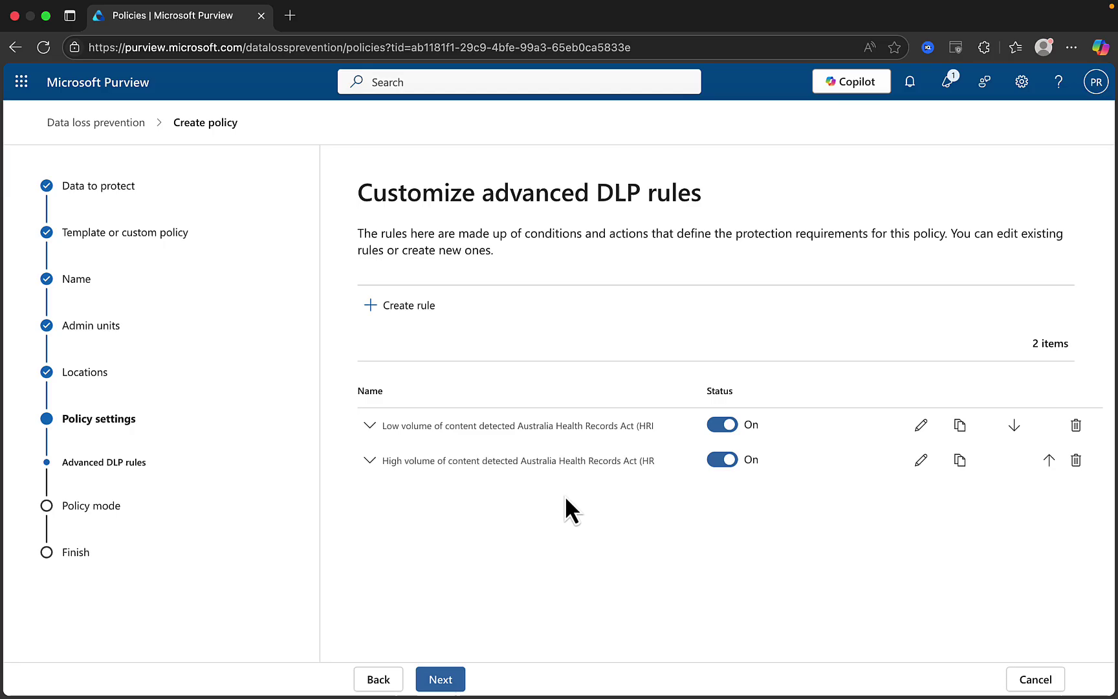
Open the high-volume content rule for editing and look over its conditions
left_click(923, 460)
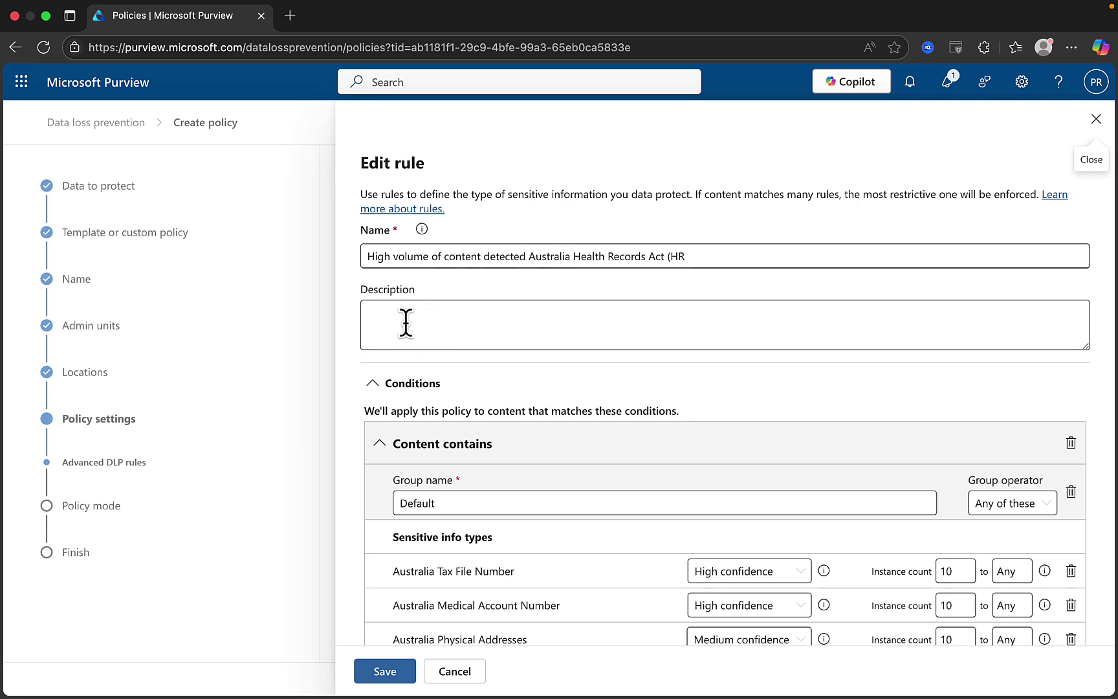
scroll(432, 320, "down", 5)
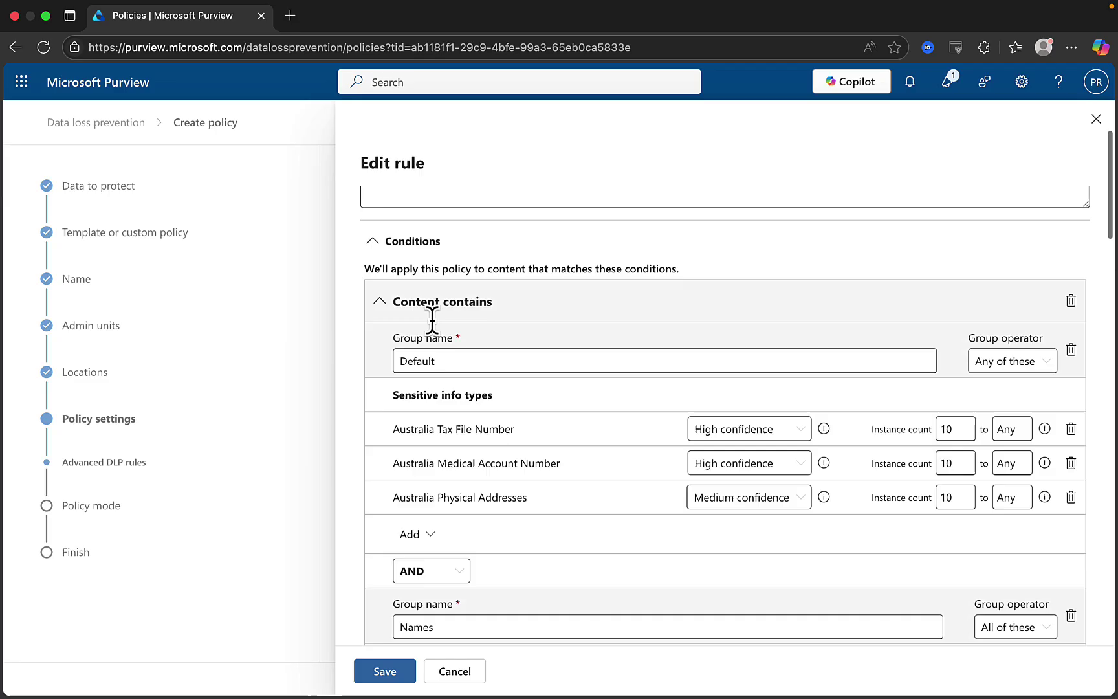
scroll(520, 351, "up", 1)
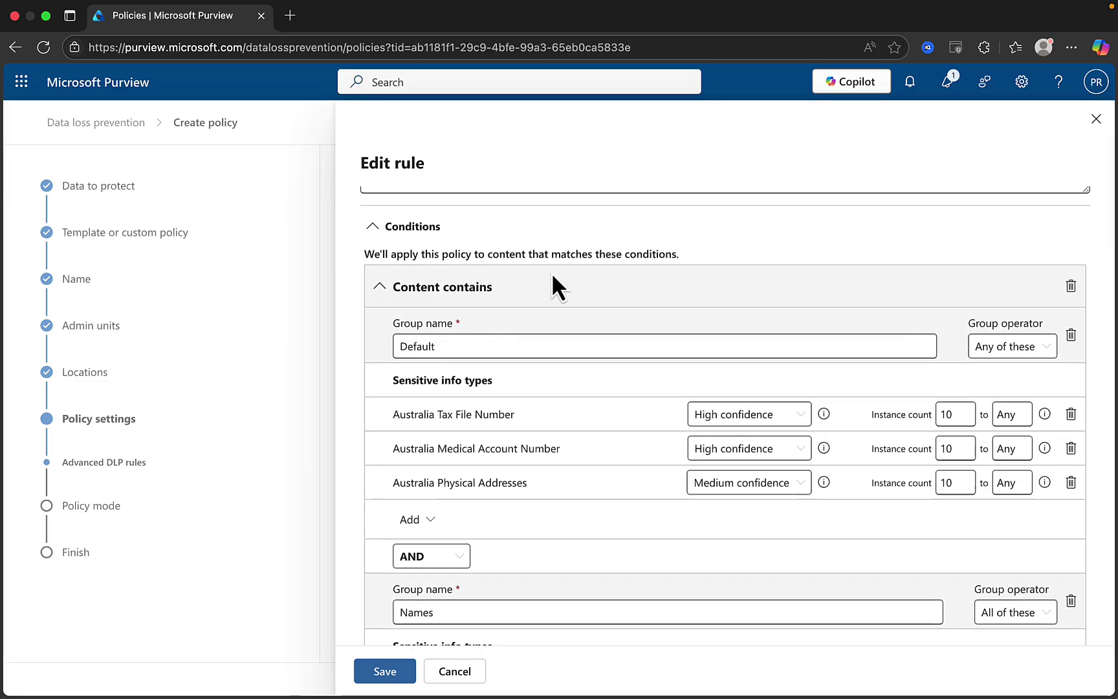
scroll(596, 373, "down", 3)
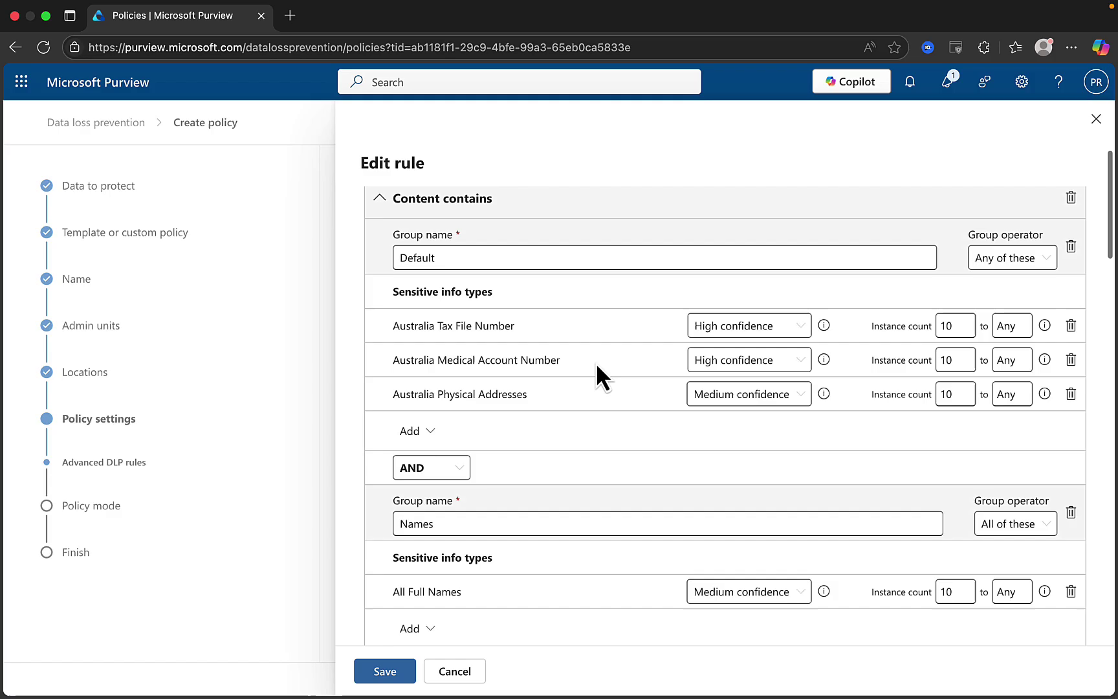
scroll(596, 362, "up", 1)
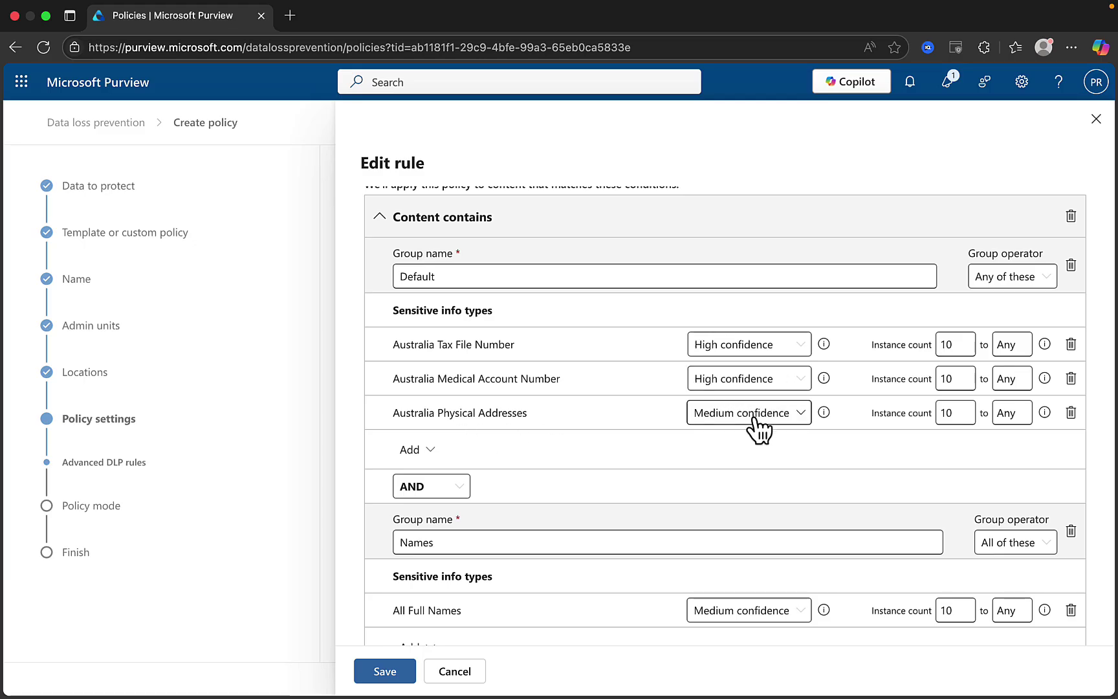
Keep medium confidence for Australia Physical Addresses and review the rule's sharing scope and remaining settings
left_click(809, 423)
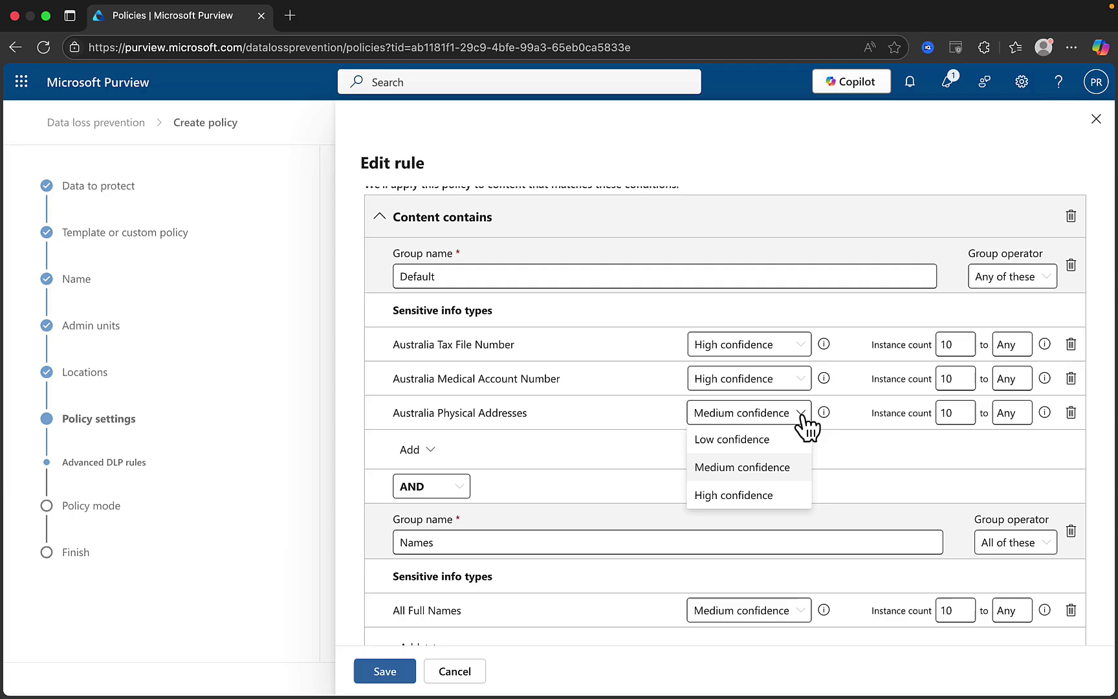
left_click(804, 425)
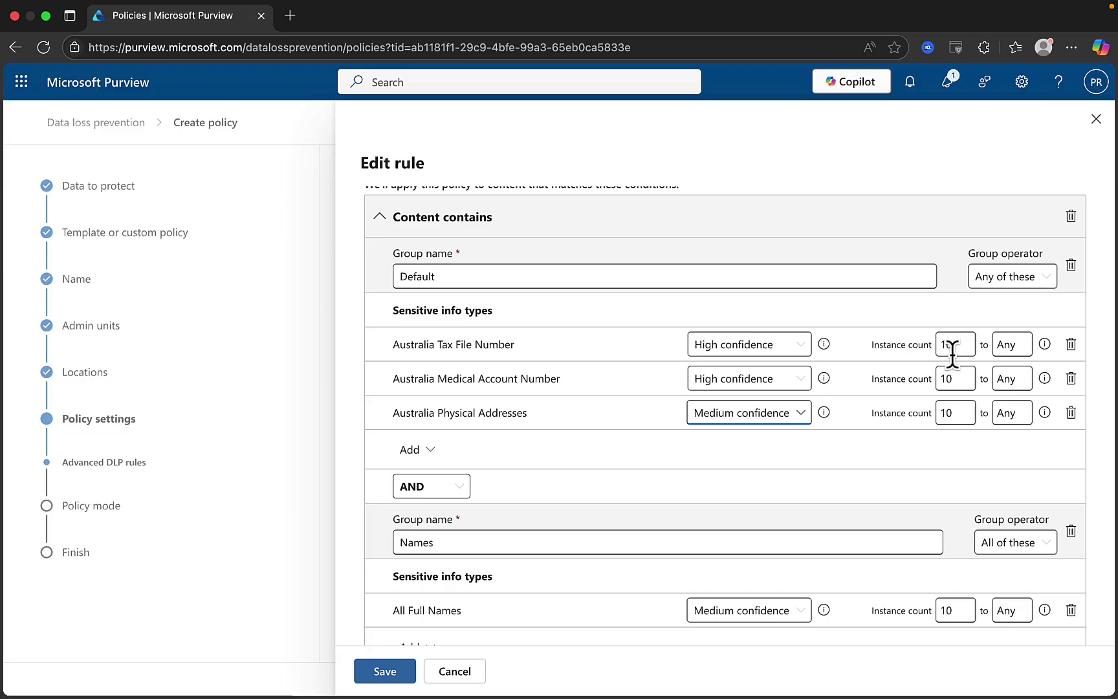
scroll(665, 364, "down", 3)
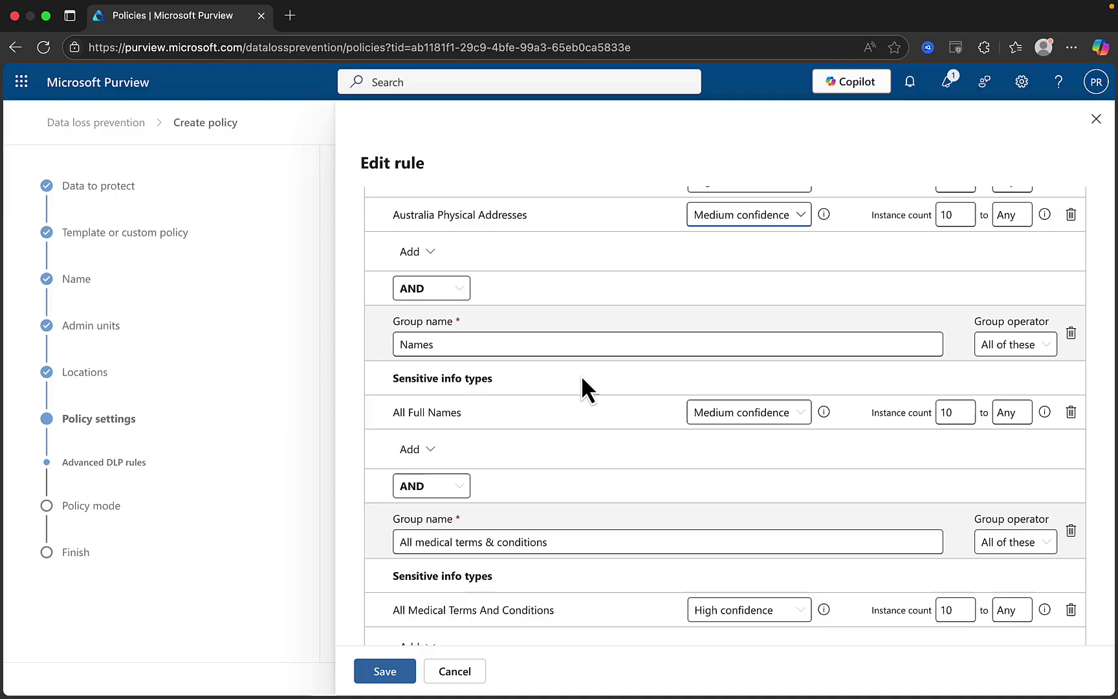
scroll(475, 420, "down", 2)
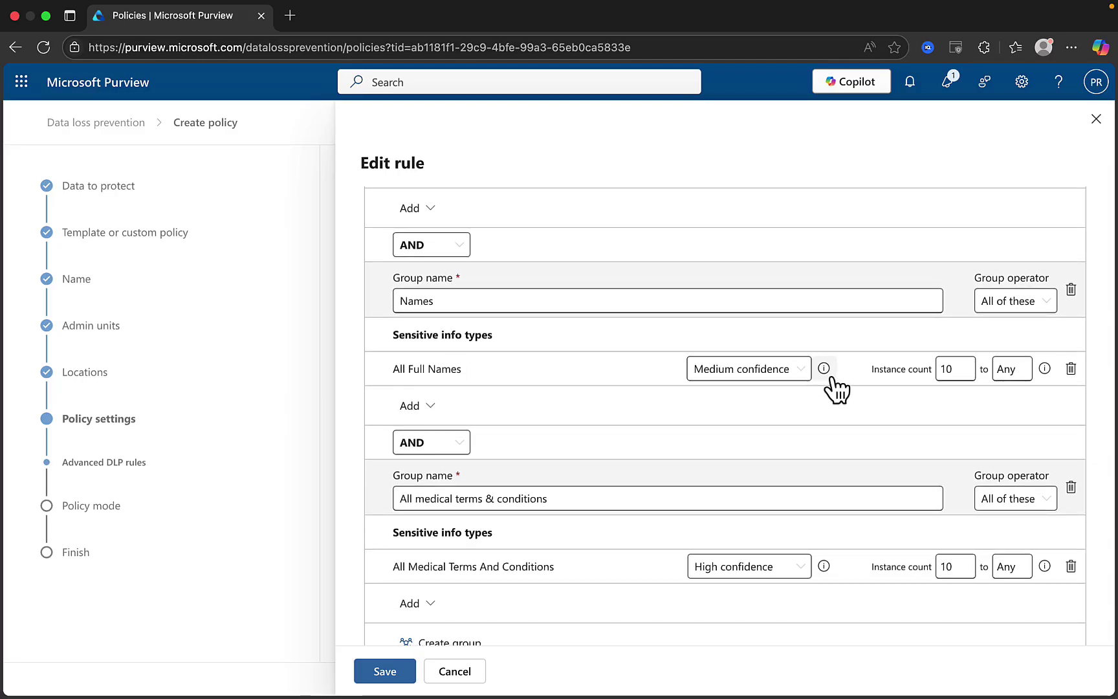
scroll(748, 394, "down", 2)
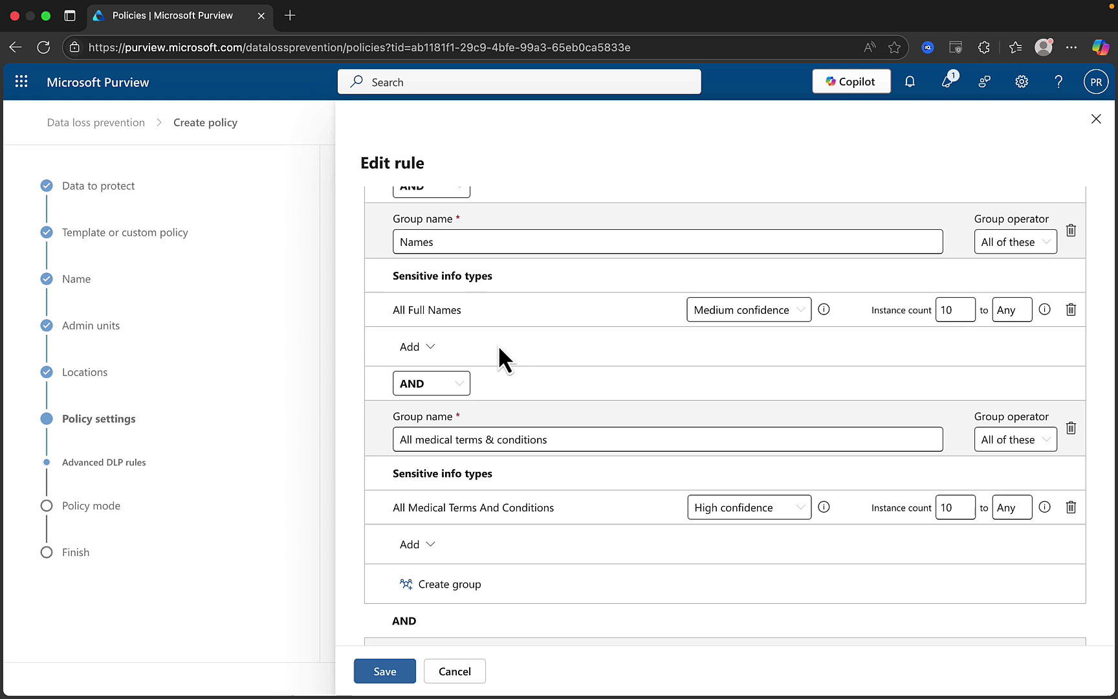
scroll(591, 371, "down", 3)
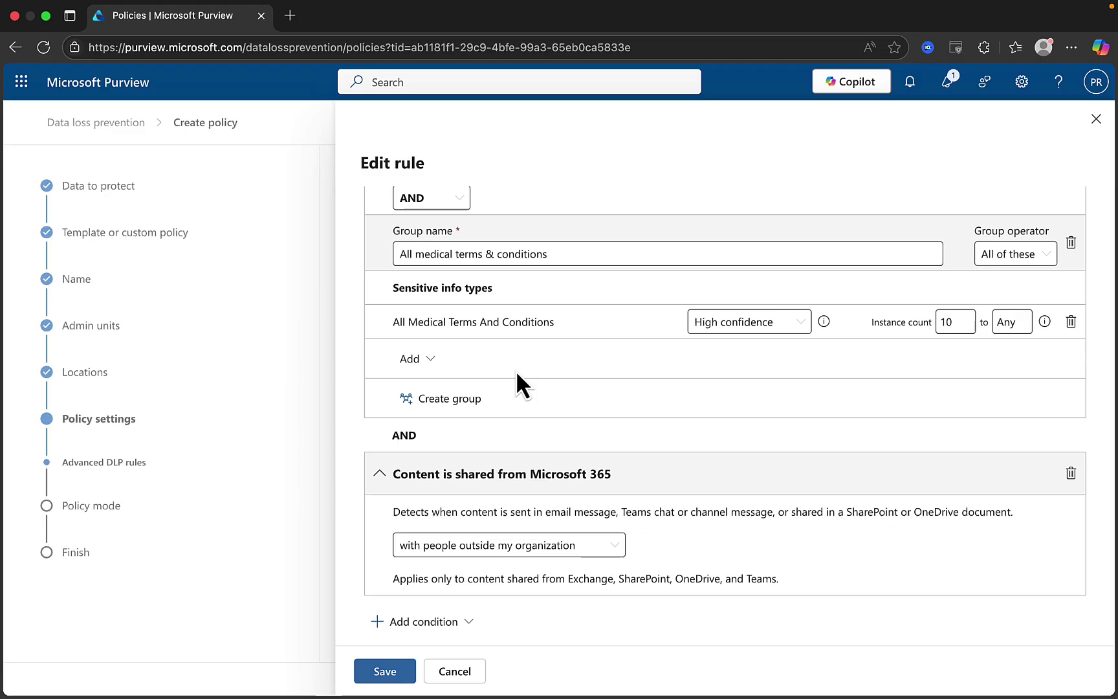
scroll(516, 370, "down", 2)
scroll(517, 374, "down", 2)
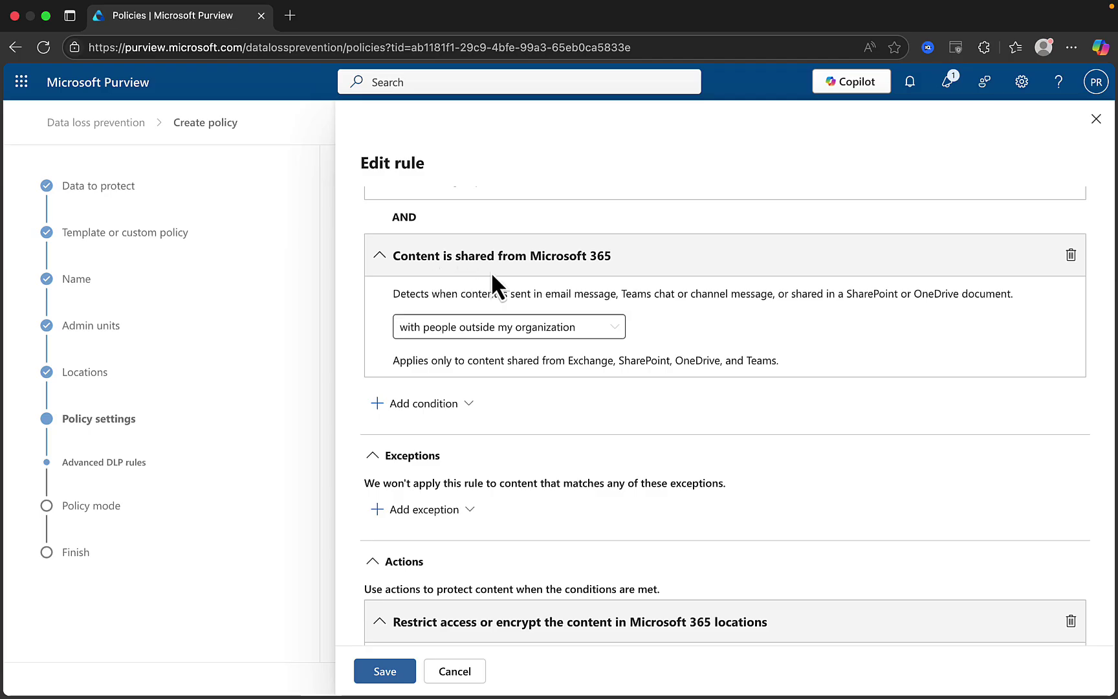
scroll(680, 314, "down", 2)
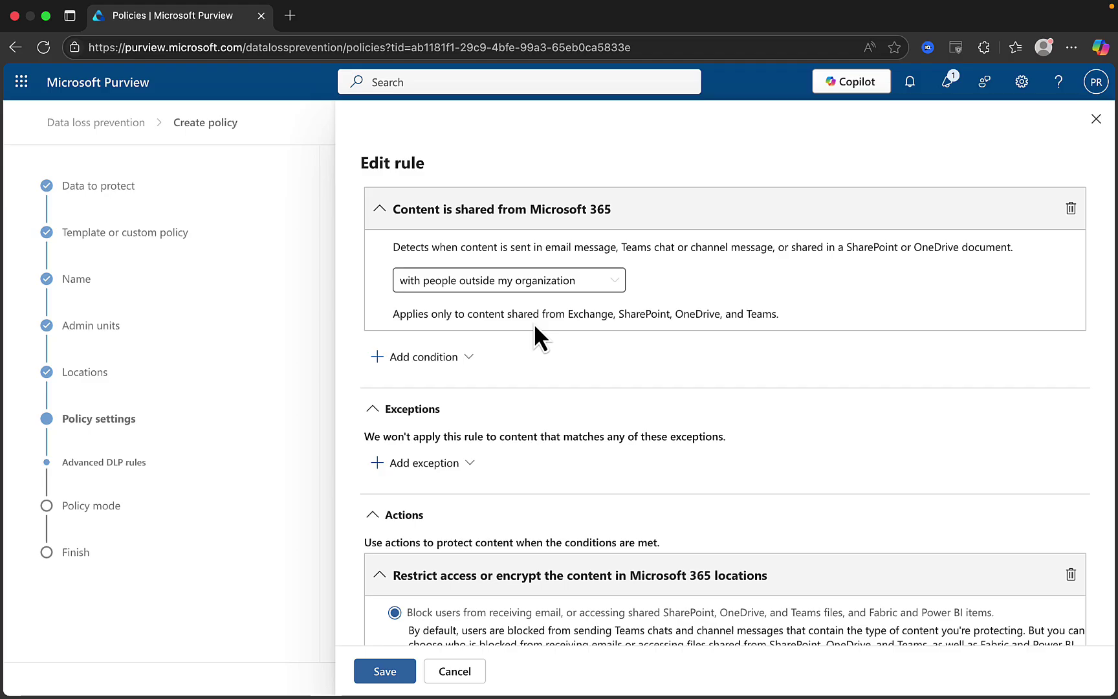
left_click(609, 279)
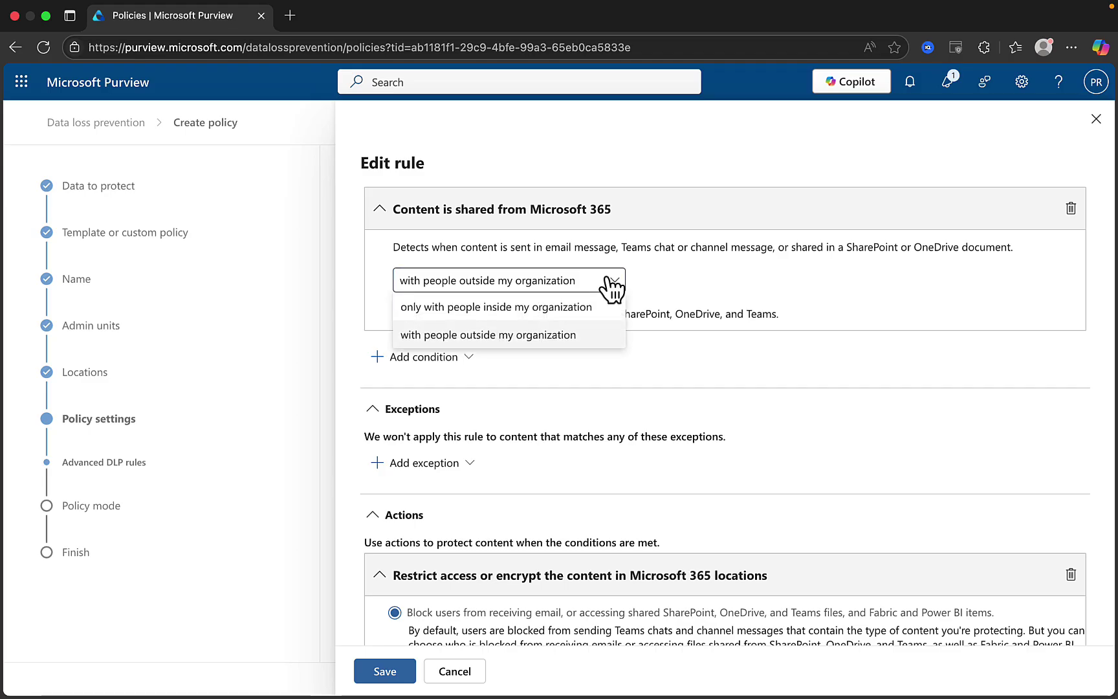
left_click(851, 285)
scroll(828, 350, "down", 3)
left_click(467, 247)
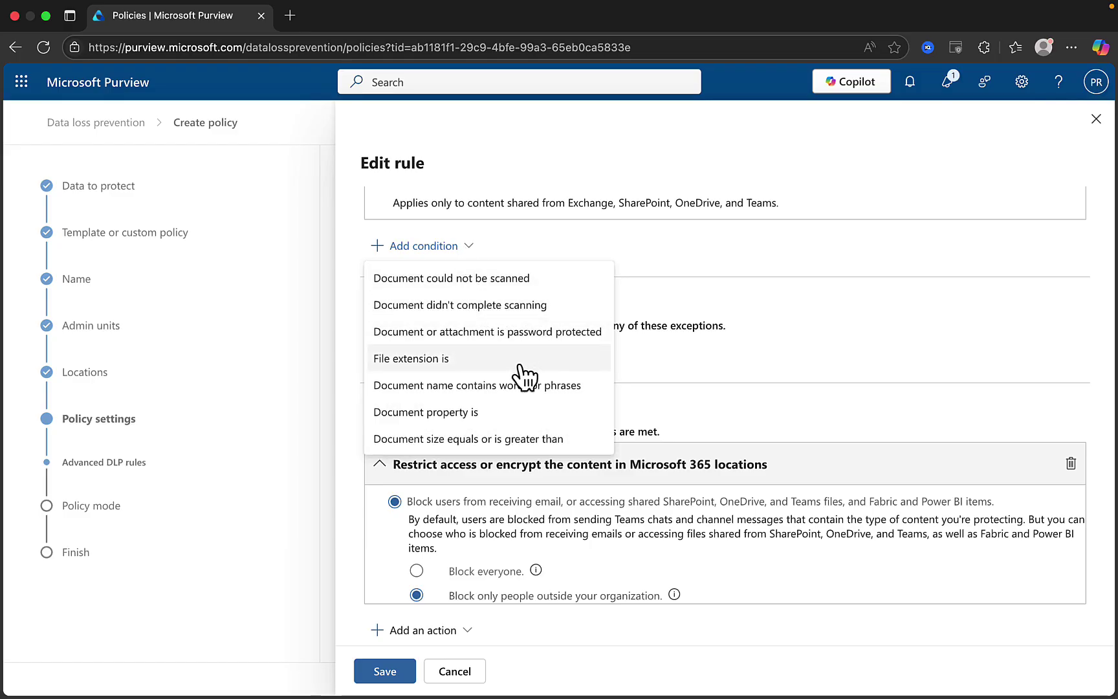
scroll(675, 333, "down", 2)
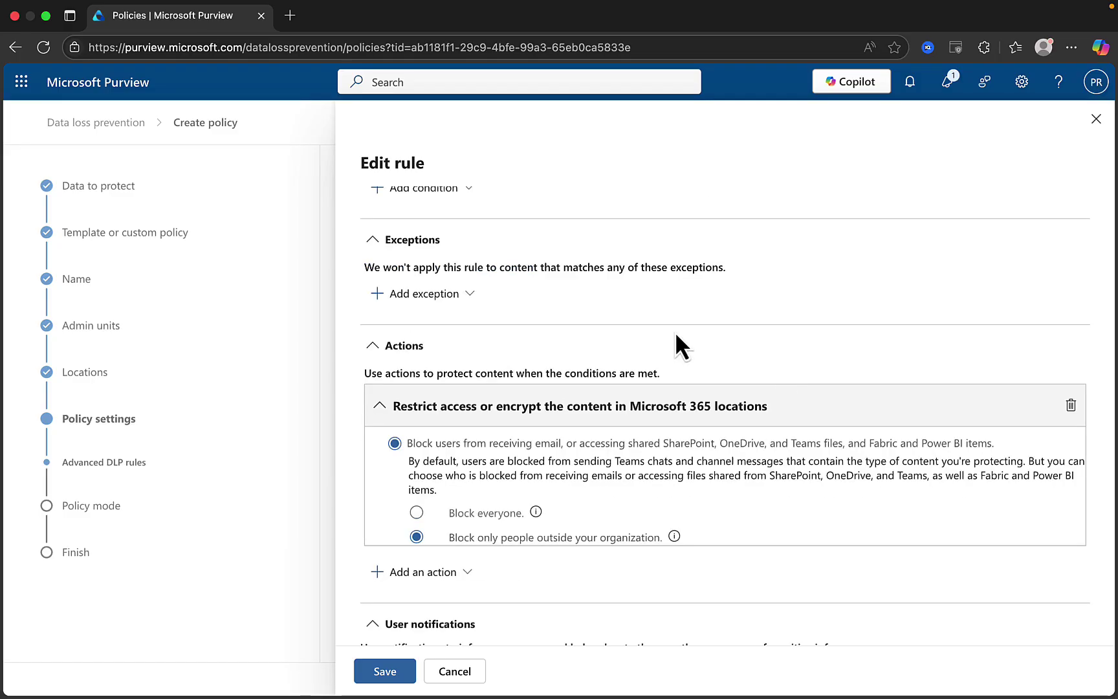
left_click(476, 297)
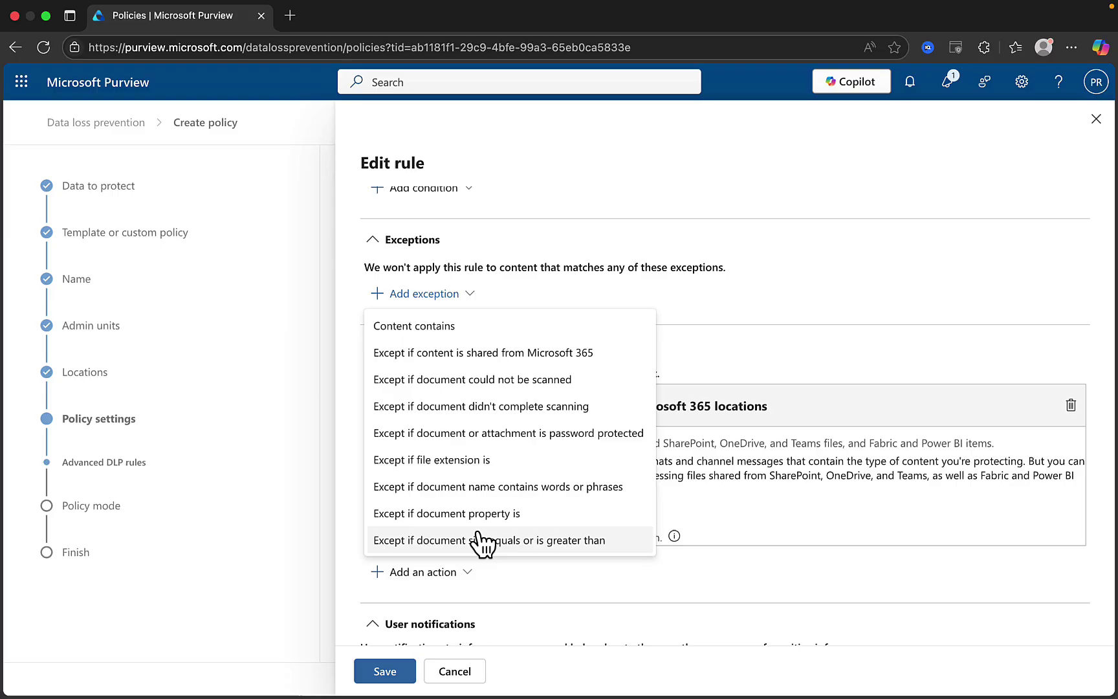
scroll(754, 362, "down", 3)
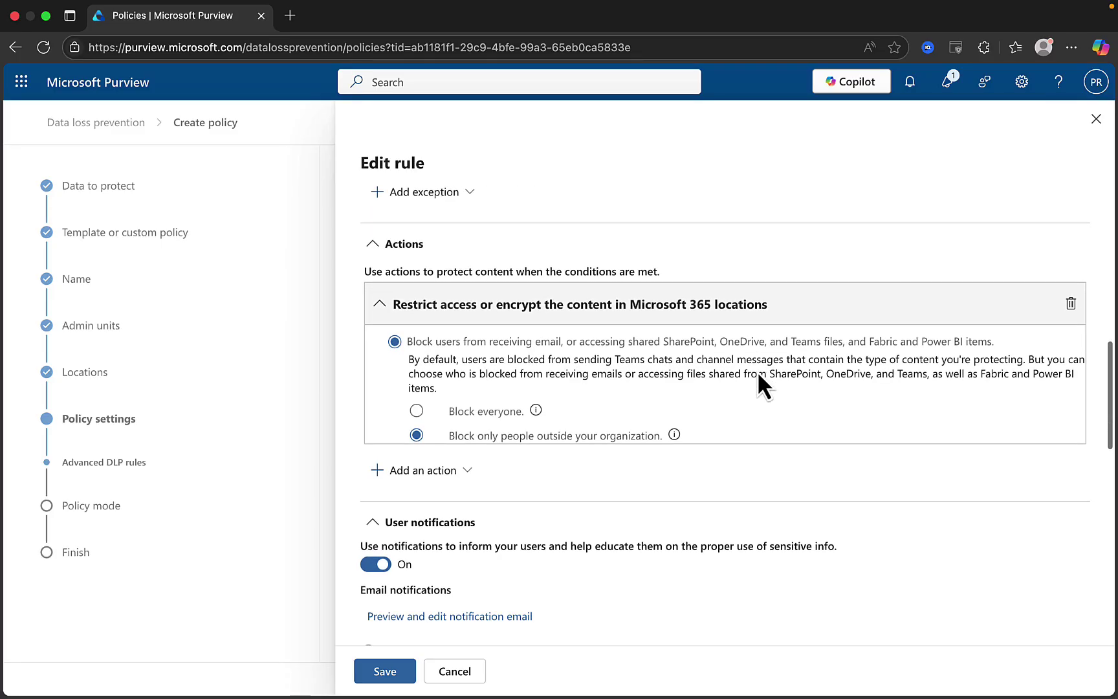
scroll(758, 374, "down", 1)
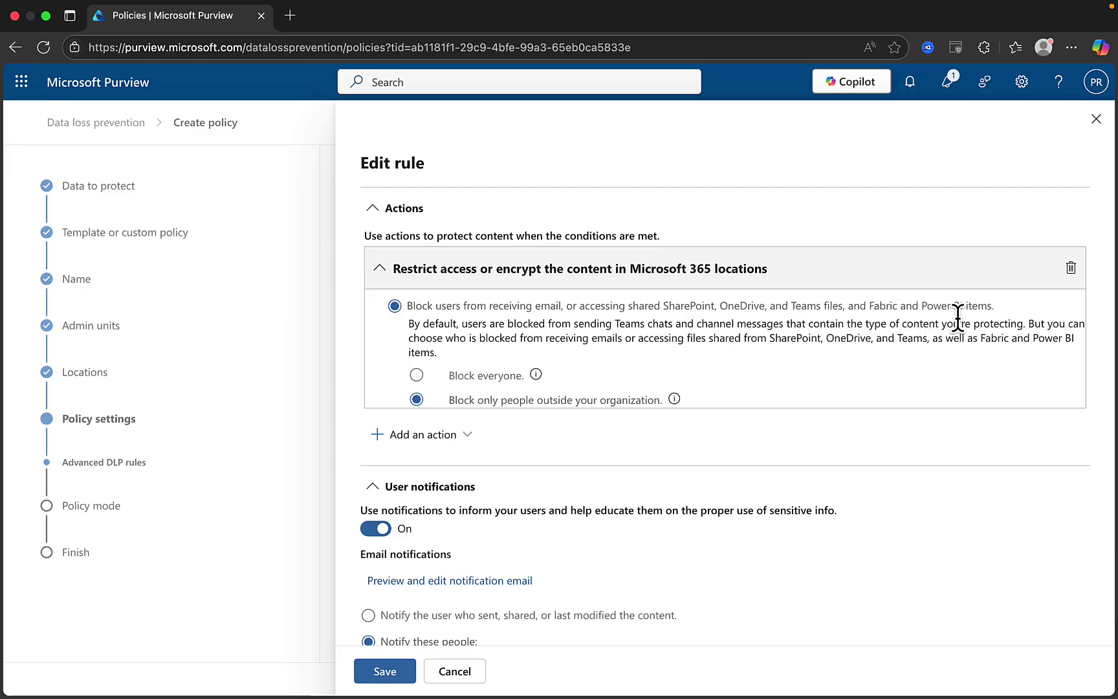
scroll(783, 377, "down", 1)
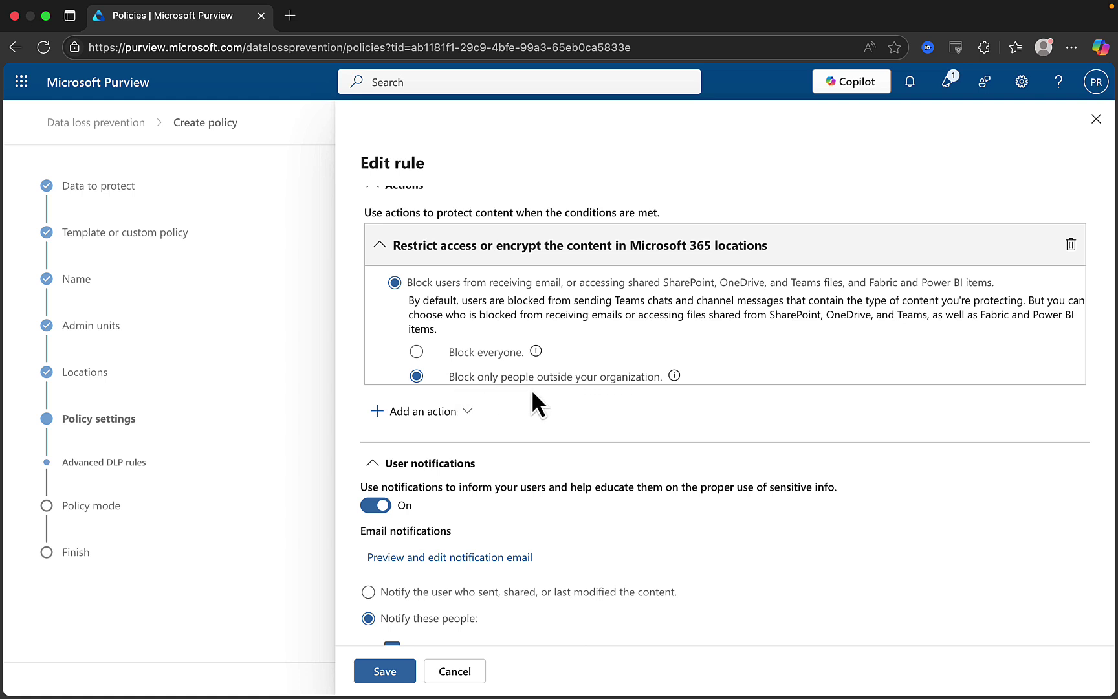
scroll(599, 405, "up", 1)
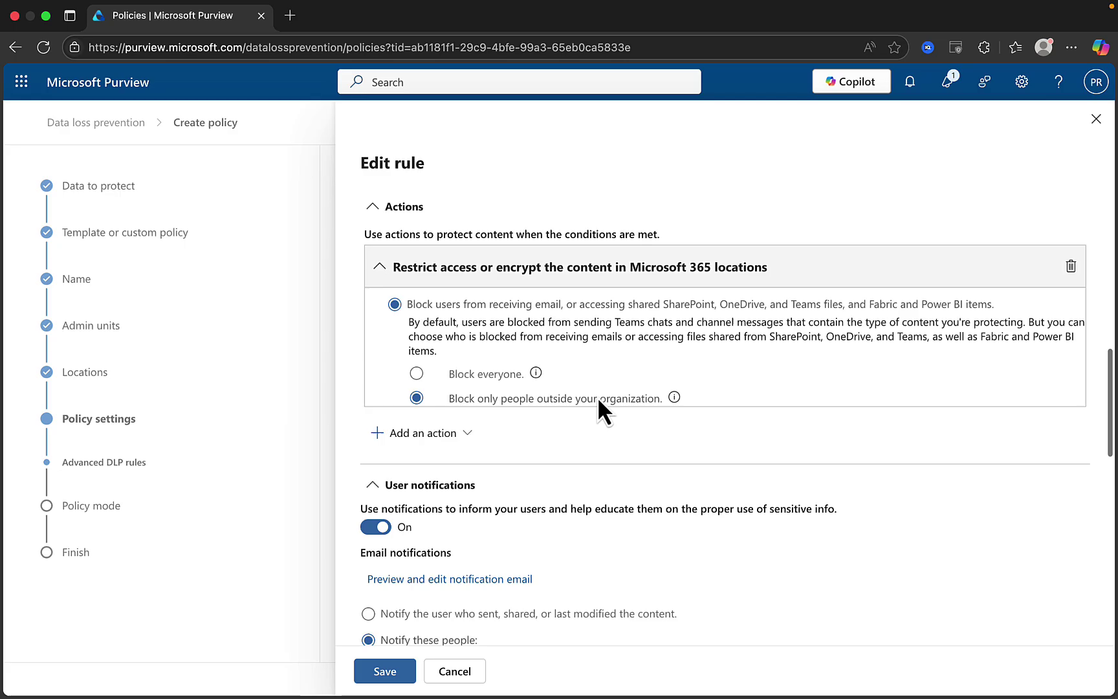
left_click(468, 441)
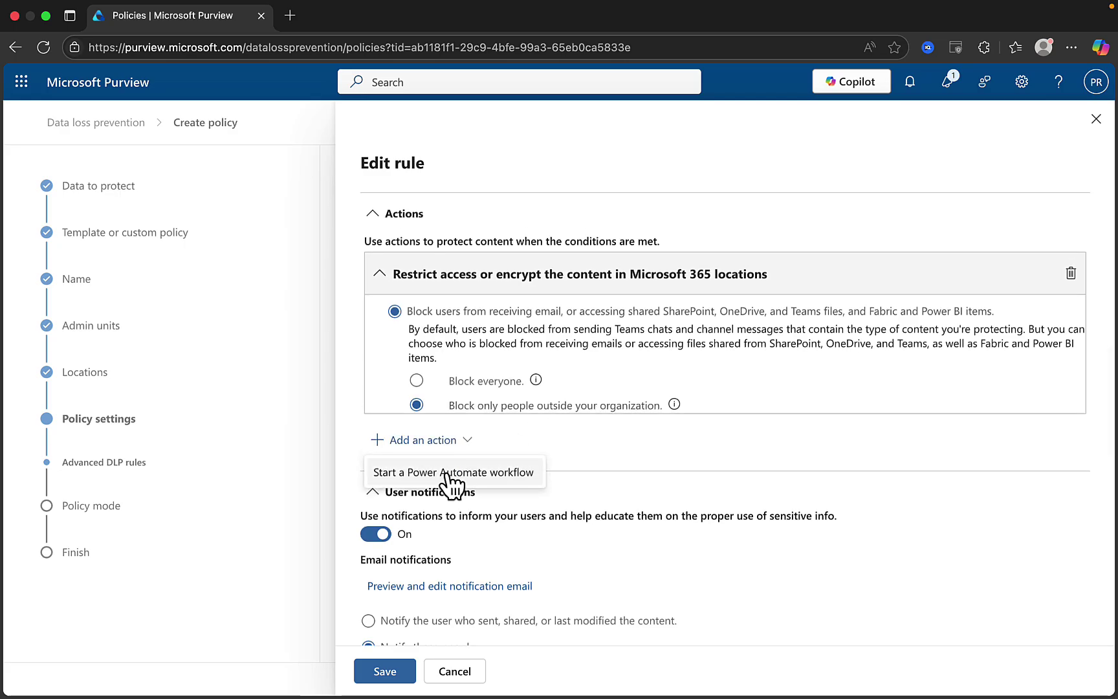
left_click(646, 439)
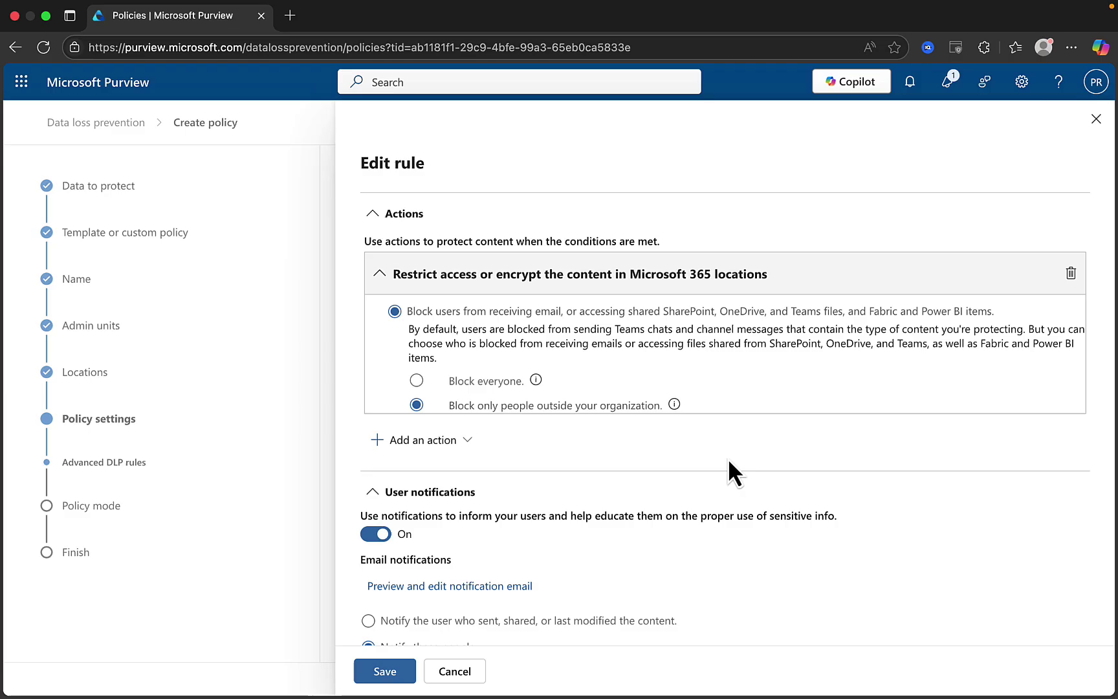
scroll(726, 469, "down", 4)
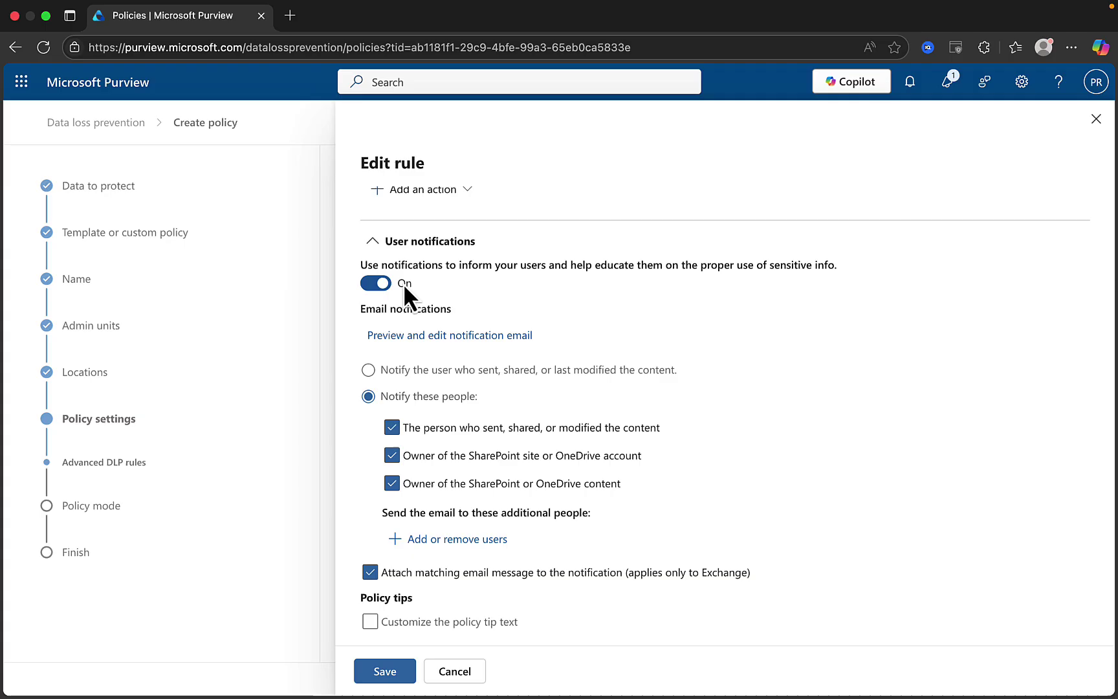
scroll(545, 329, "down", 1)
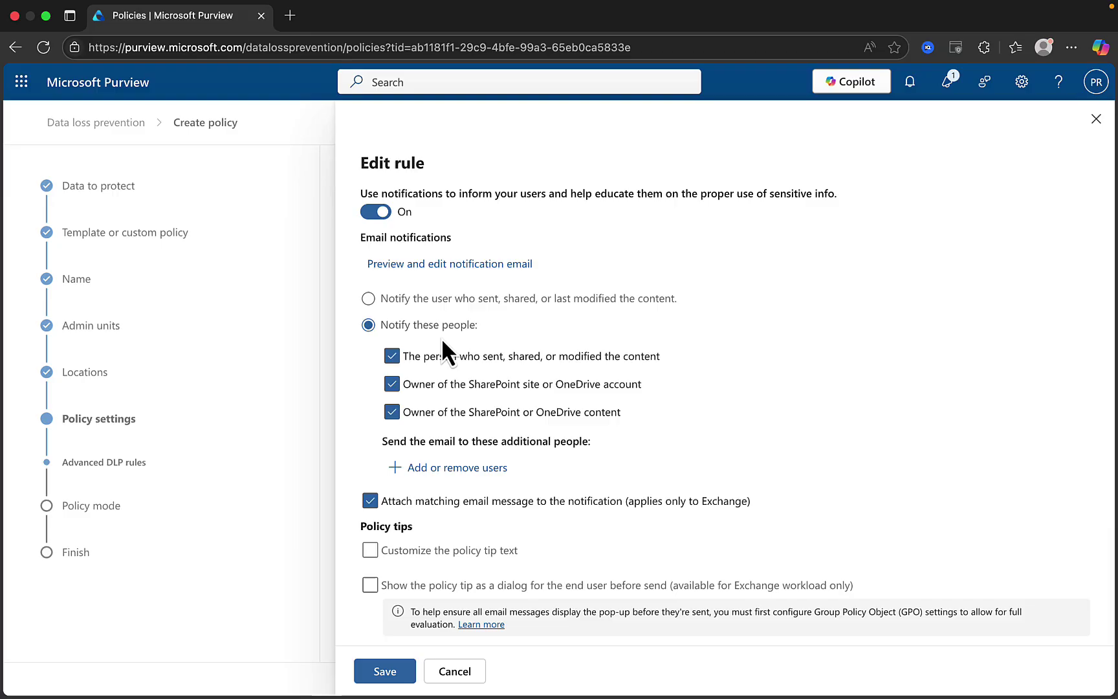
scroll(491, 431, "down", 2)
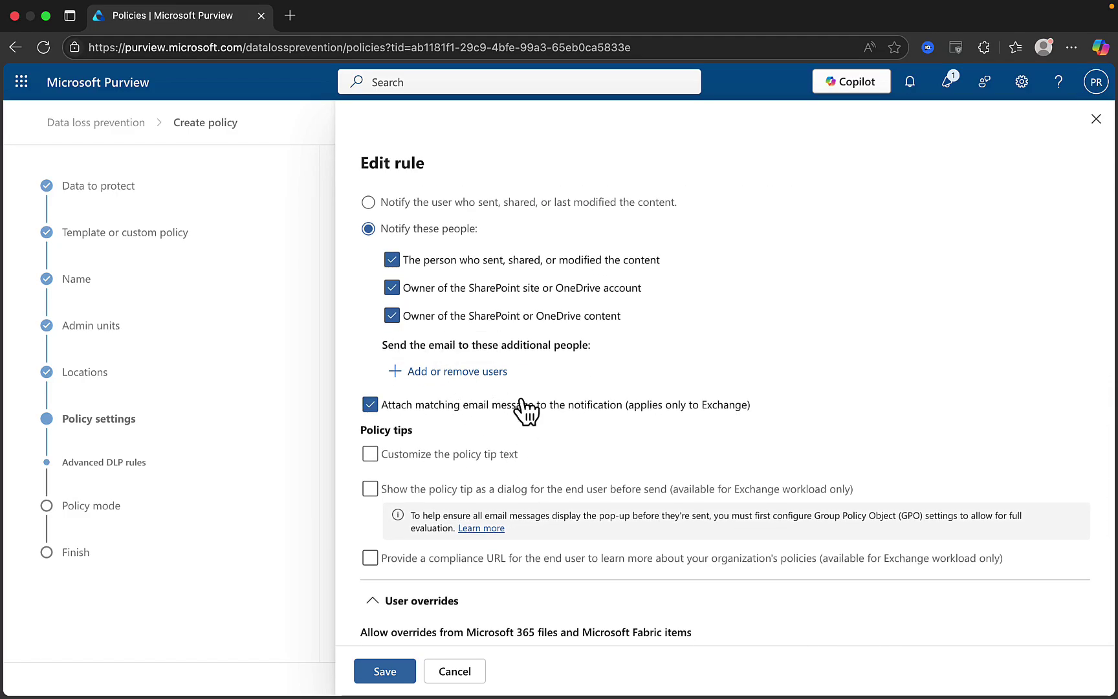
scroll(547, 425, "down", 3)
scroll(565, 363, "down", 1)
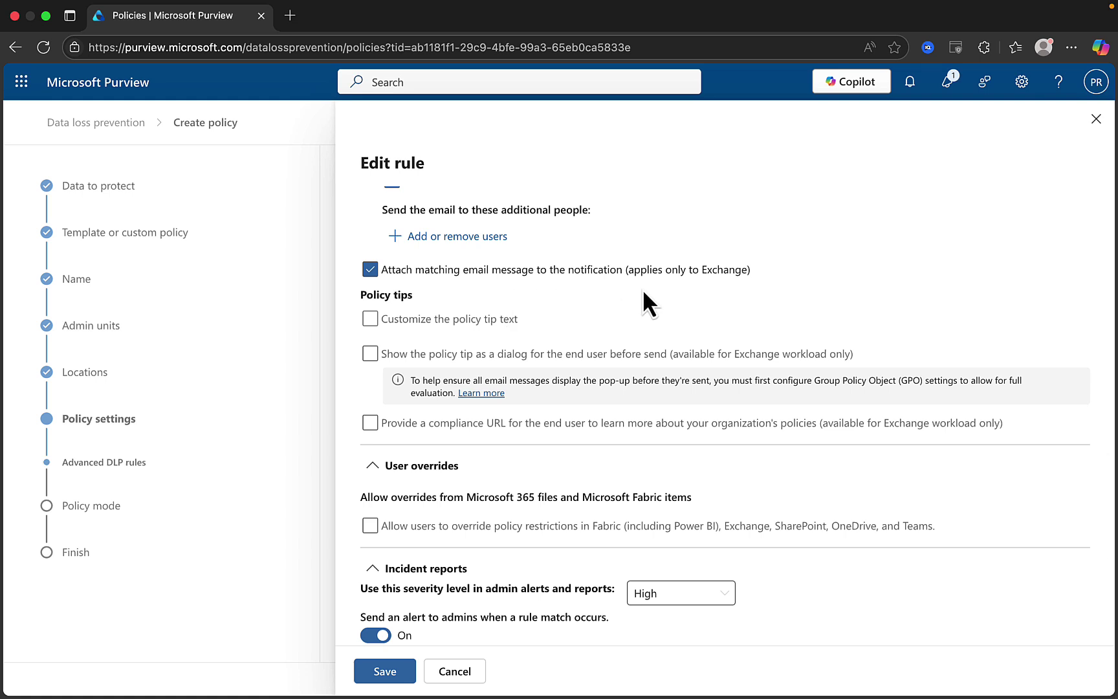
scroll(701, 296, "down", 2)
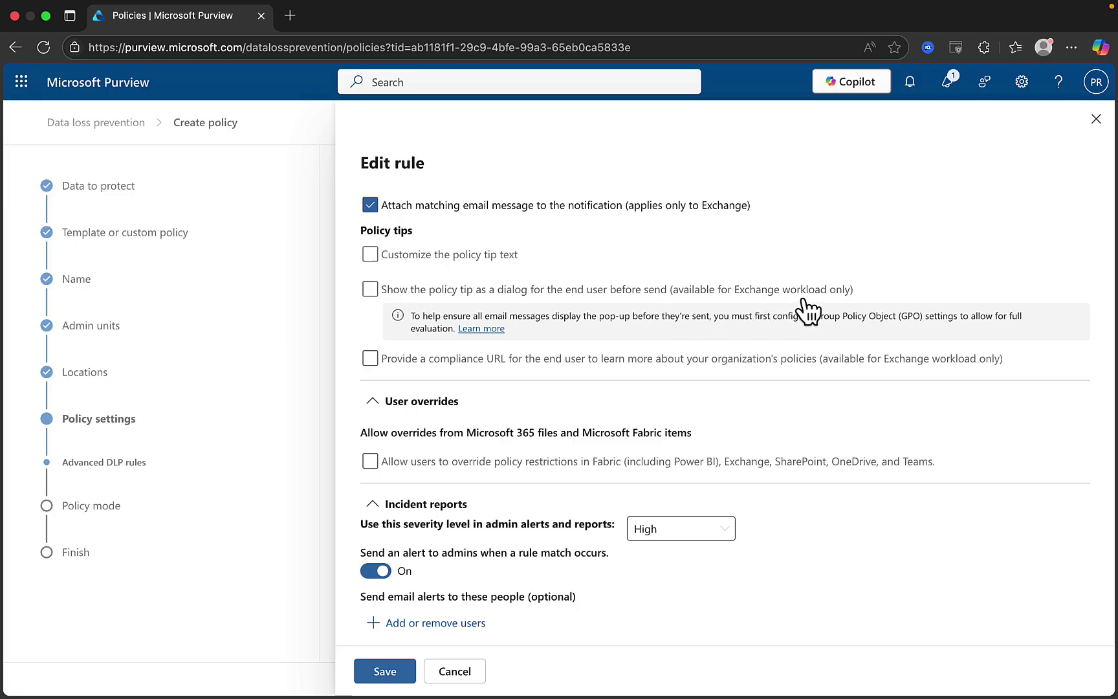
scroll(716, 345, "down", 1)
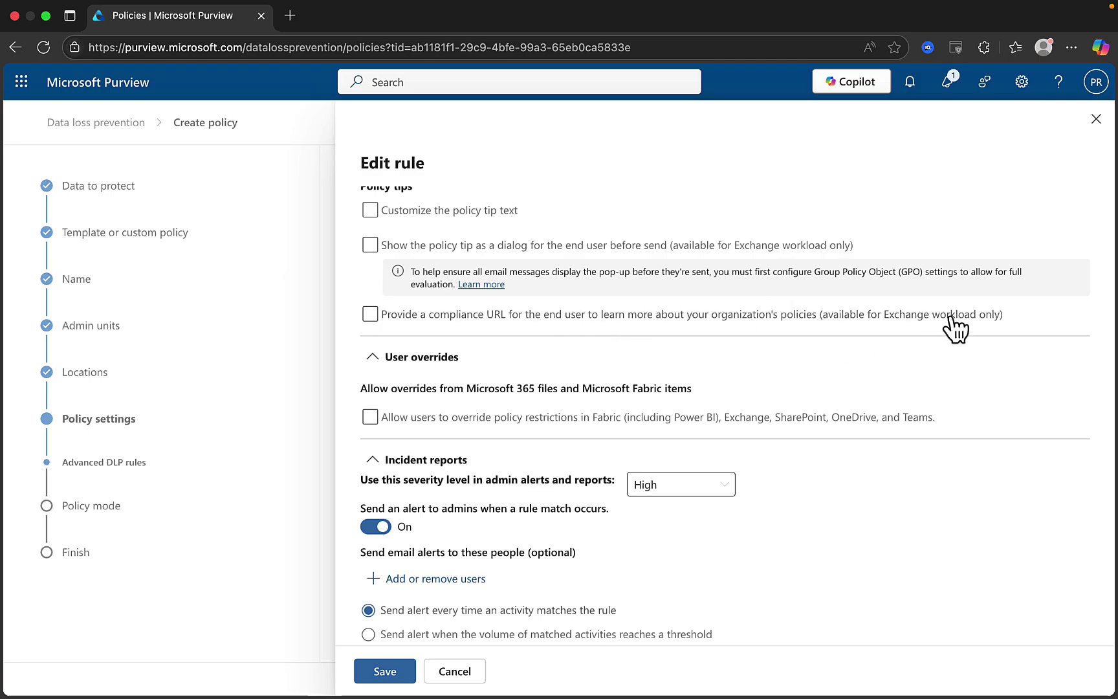
scroll(861, 381, "down", 2)
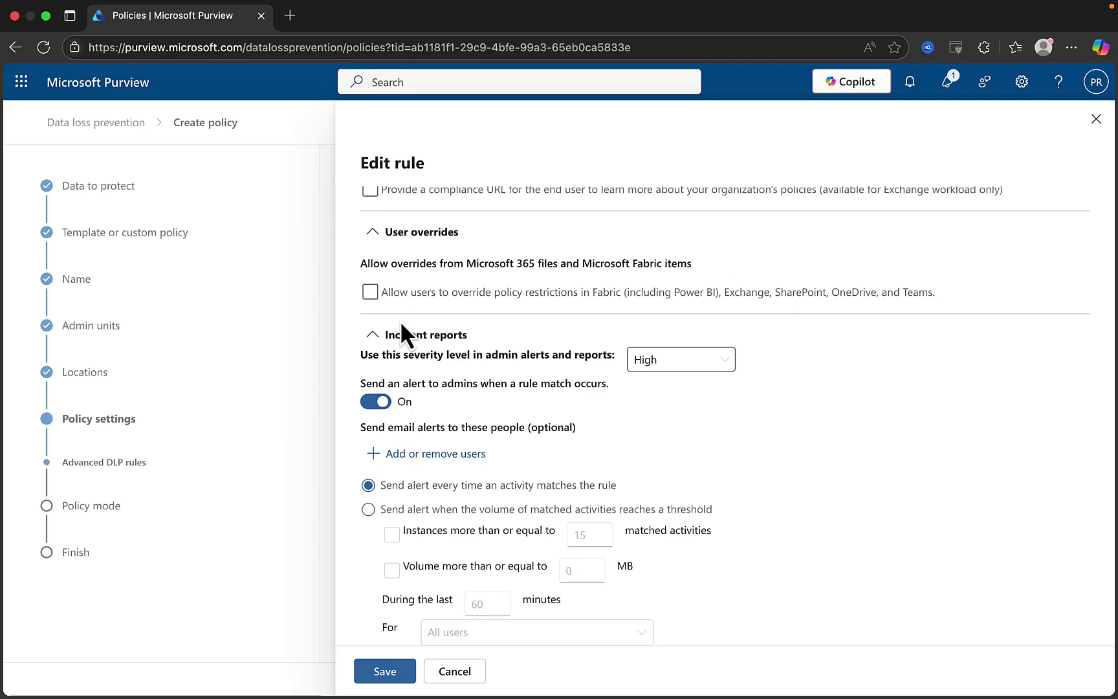
Allow users to override the rule's restrictions, requiring a business justification
left_click(371, 293)
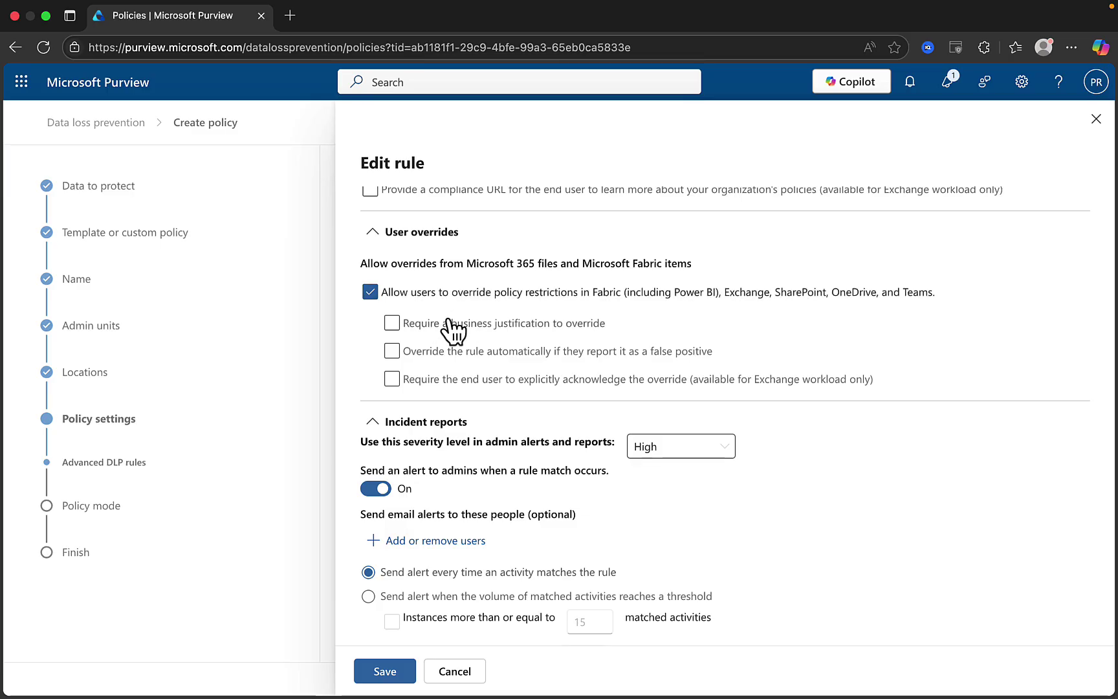
left_click(392, 323)
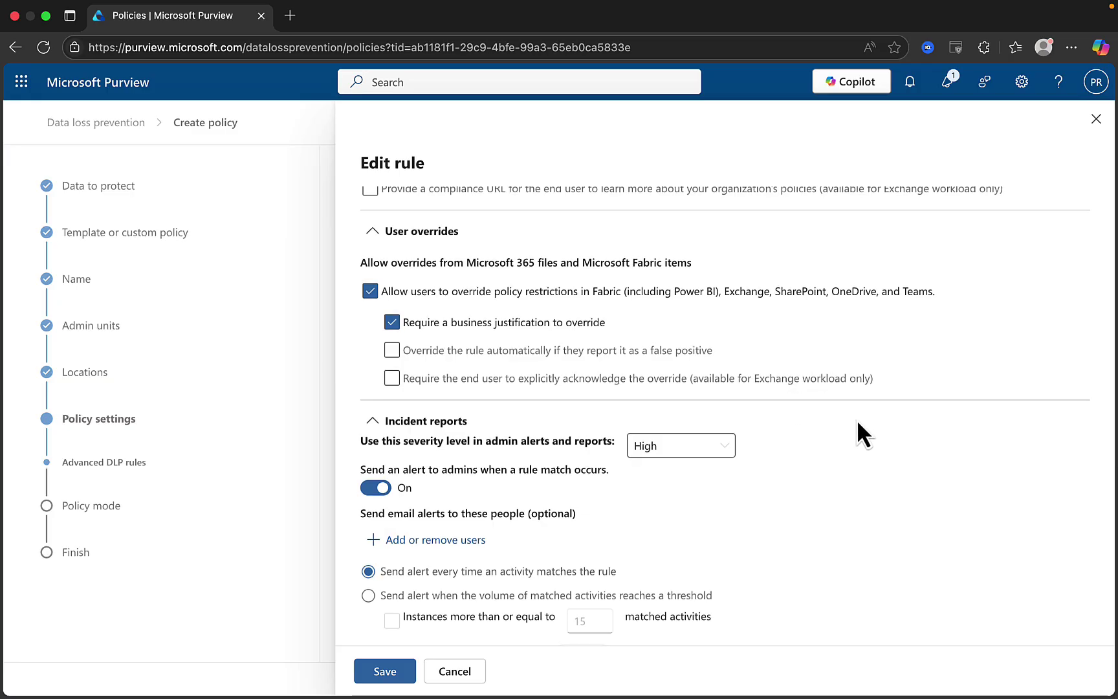
scroll(857, 419, "down", 5)
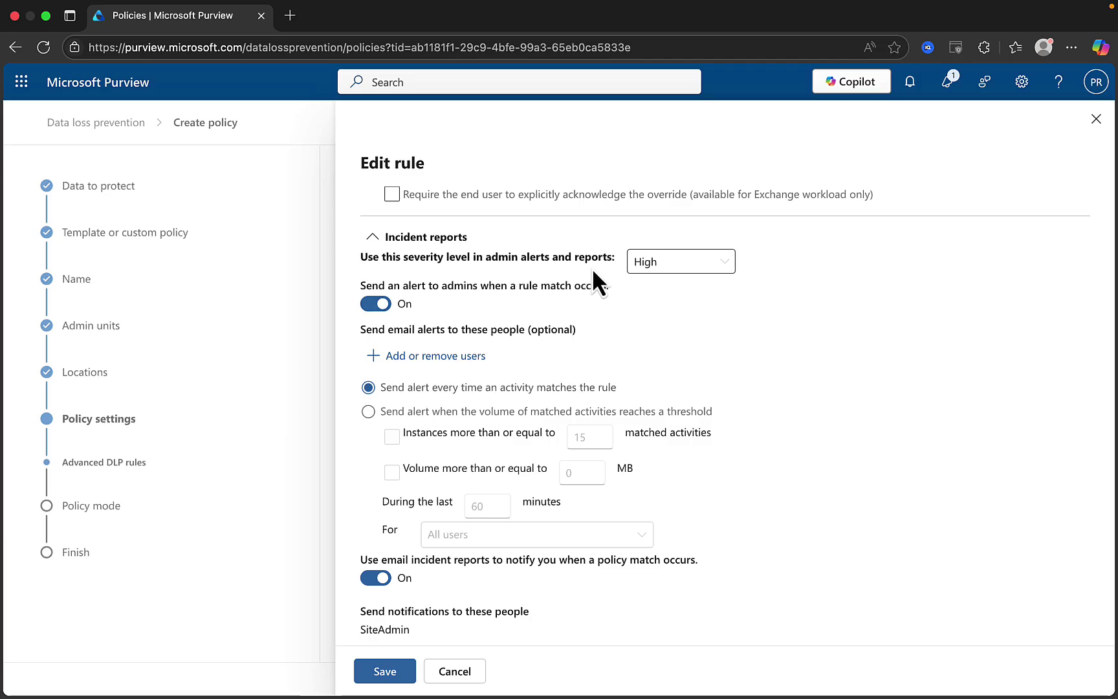
left_click(729, 266)
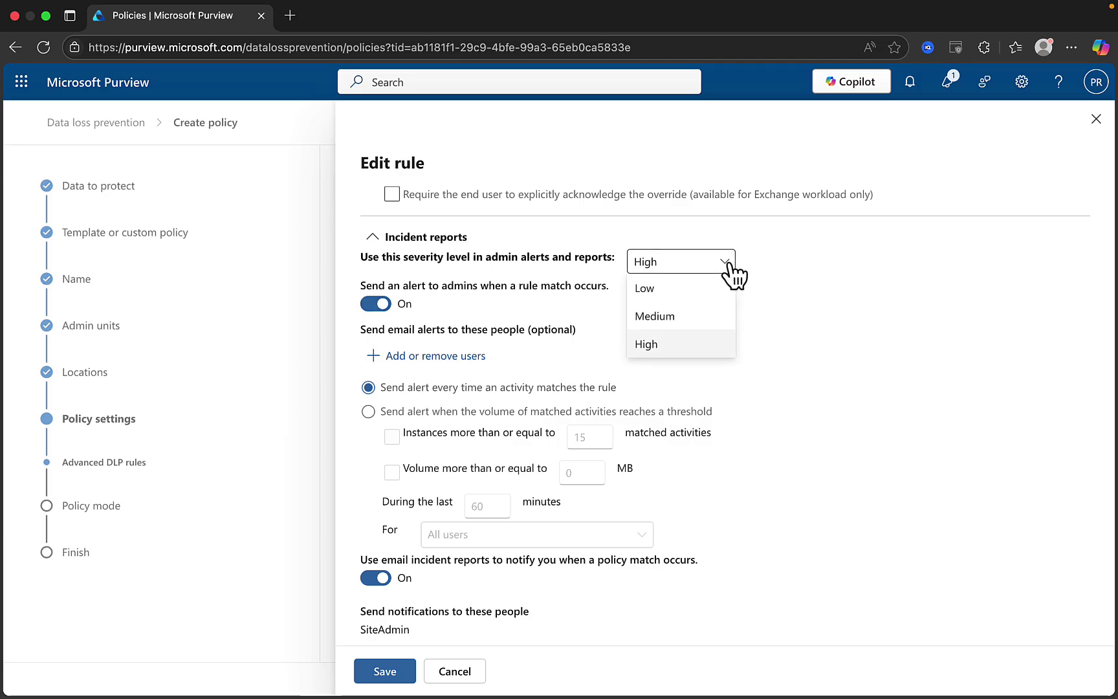
left_click(802, 310)
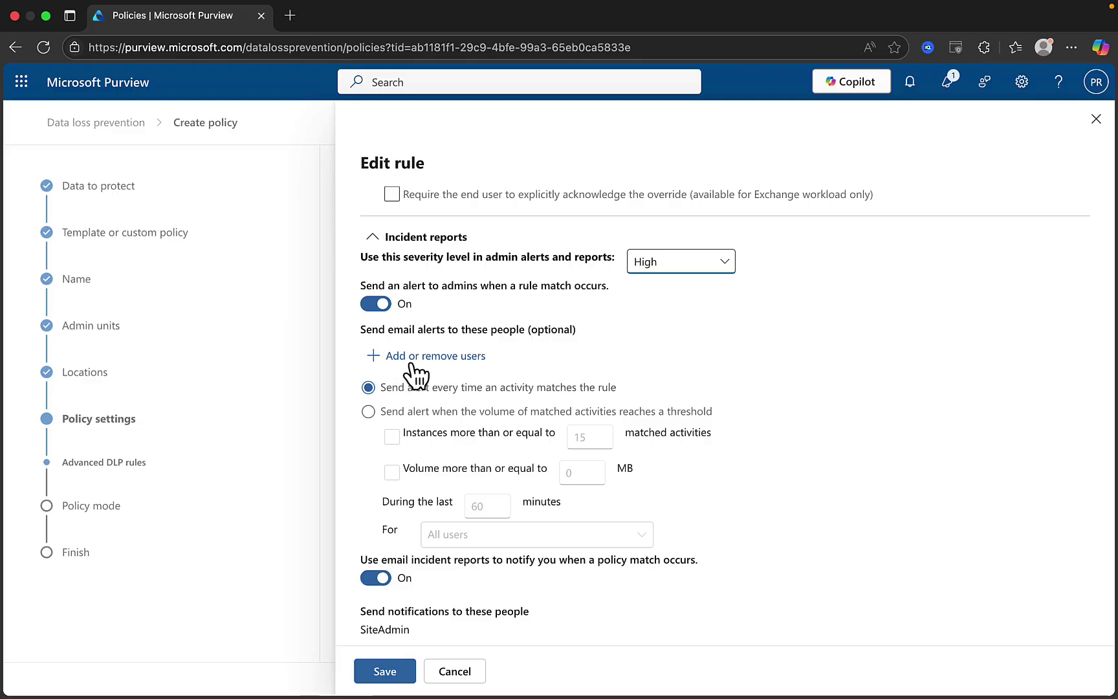
scroll(783, 479, "down", 3)
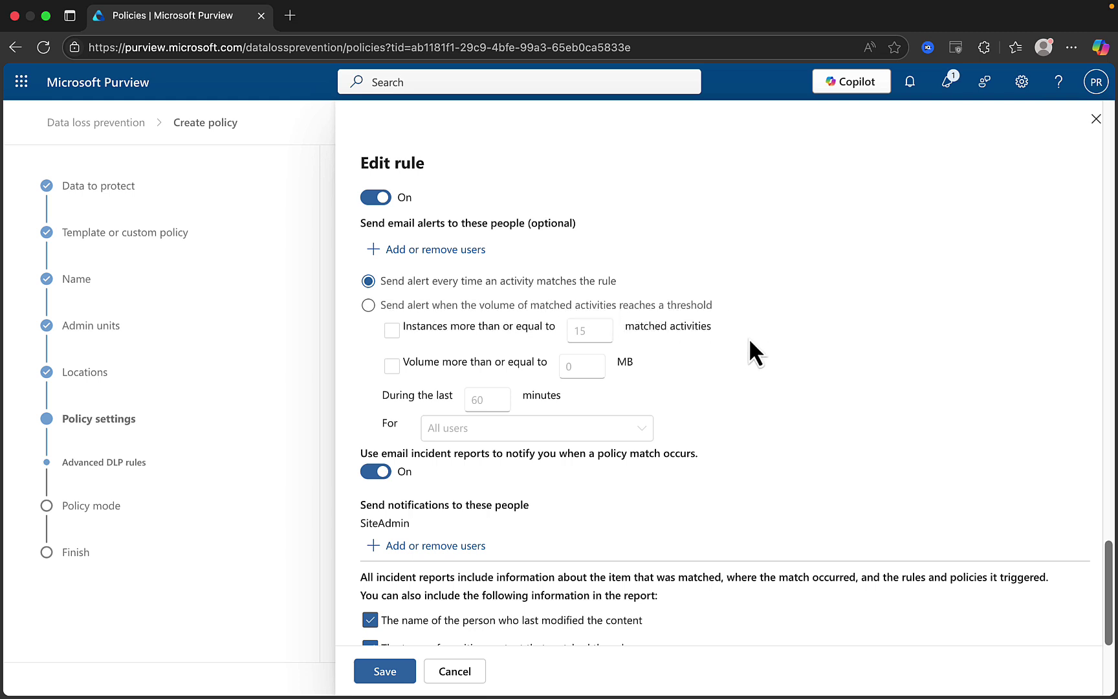
scroll(771, 406, "down", 5)
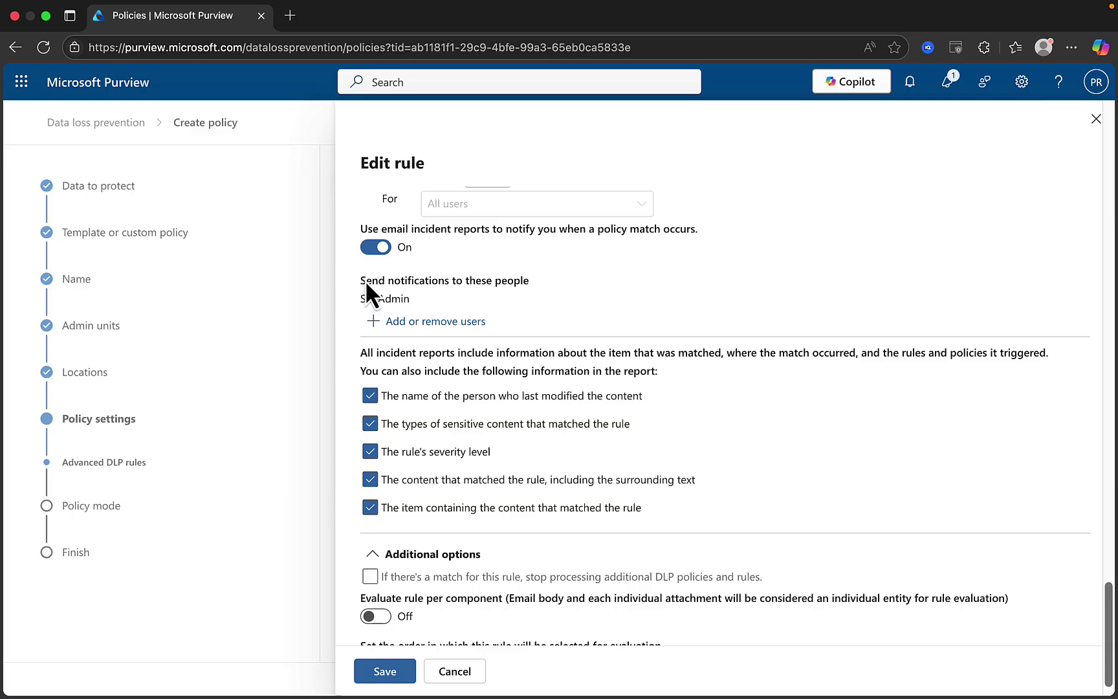
Save the high-volume rule with priority 1 and per-component evaluation left off
scroll(624, 400, "down", 1)
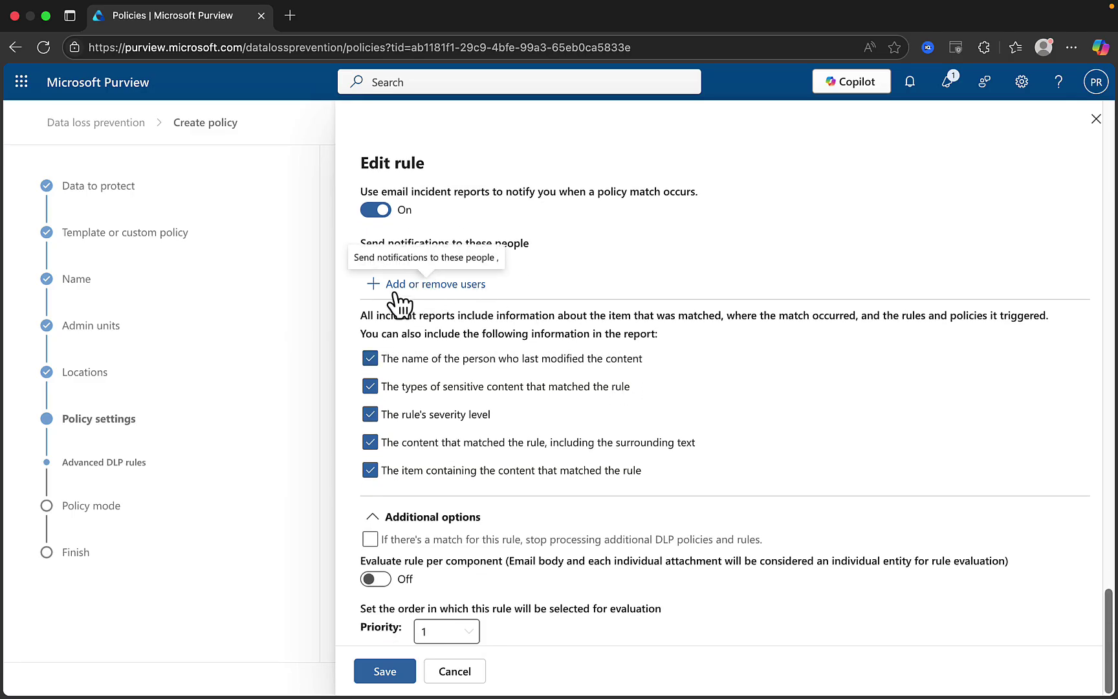
scroll(737, 432, "down", 1)
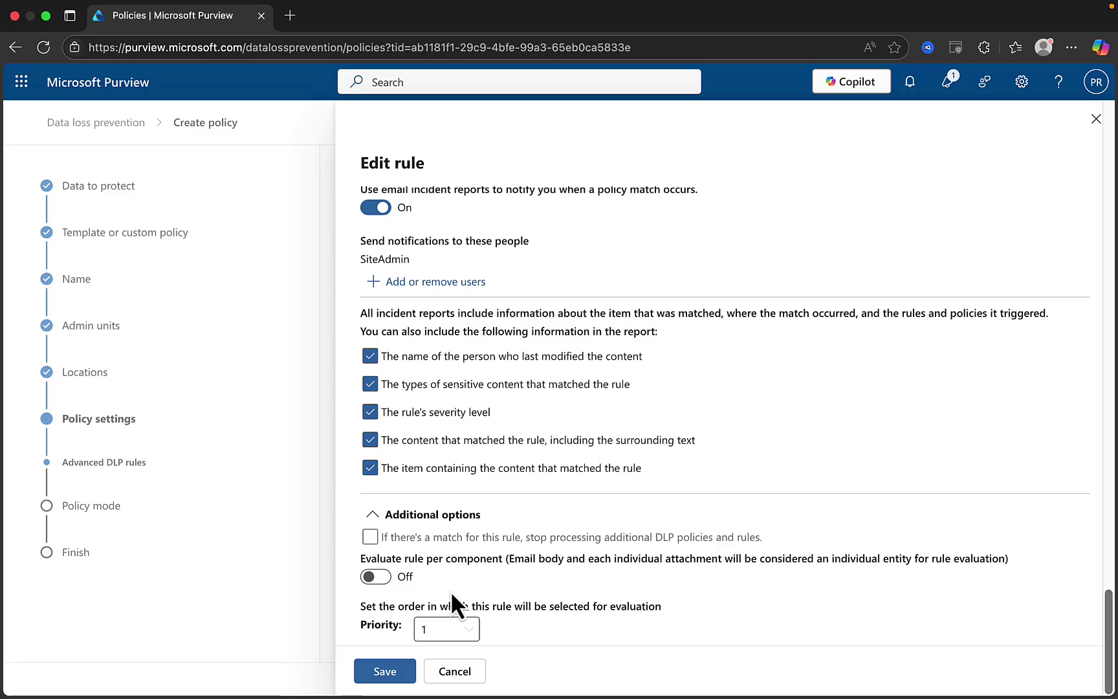
left_click(373, 578)
left_click(371, 578)
left_click(477, 633)
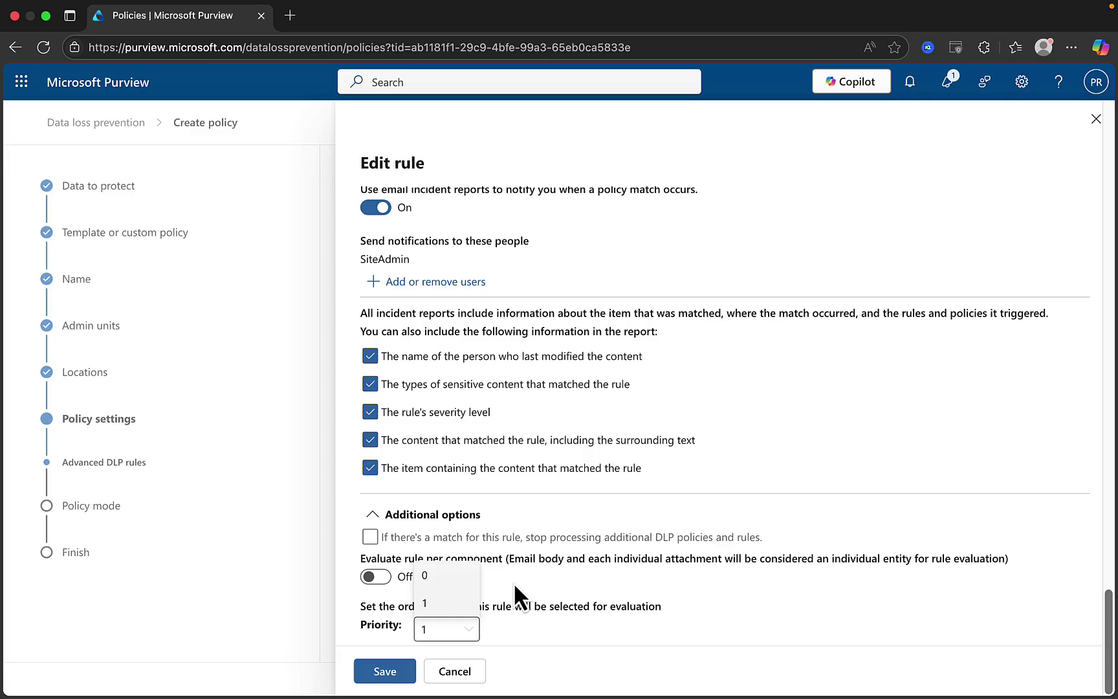
left_click(583, 595)
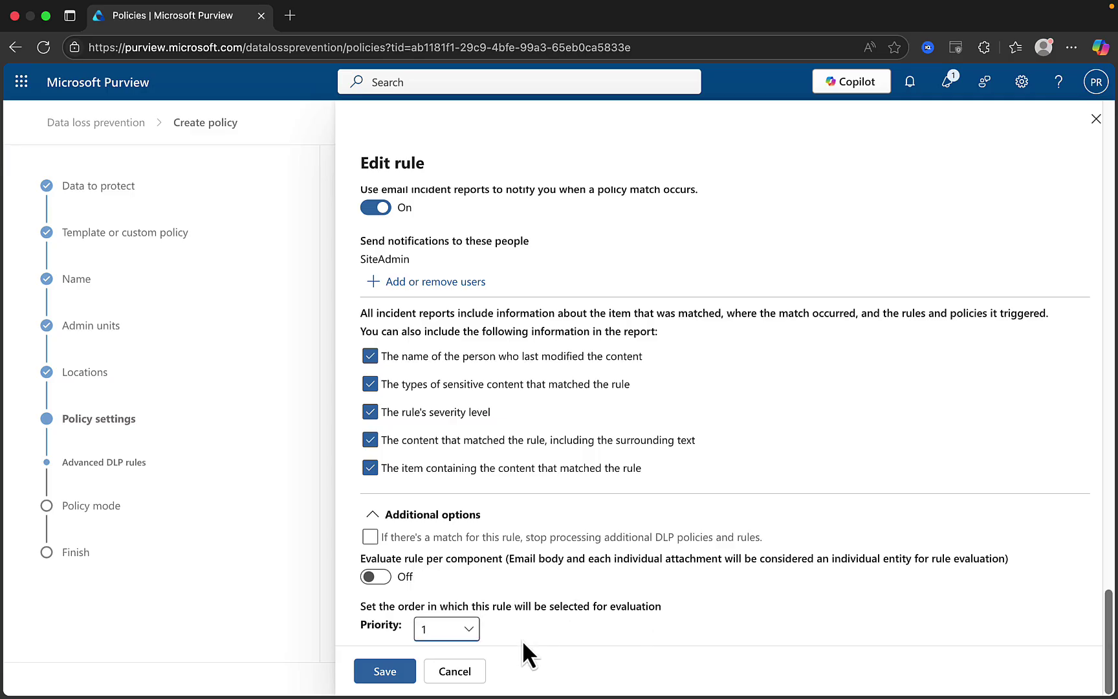
left_click(386, 670)
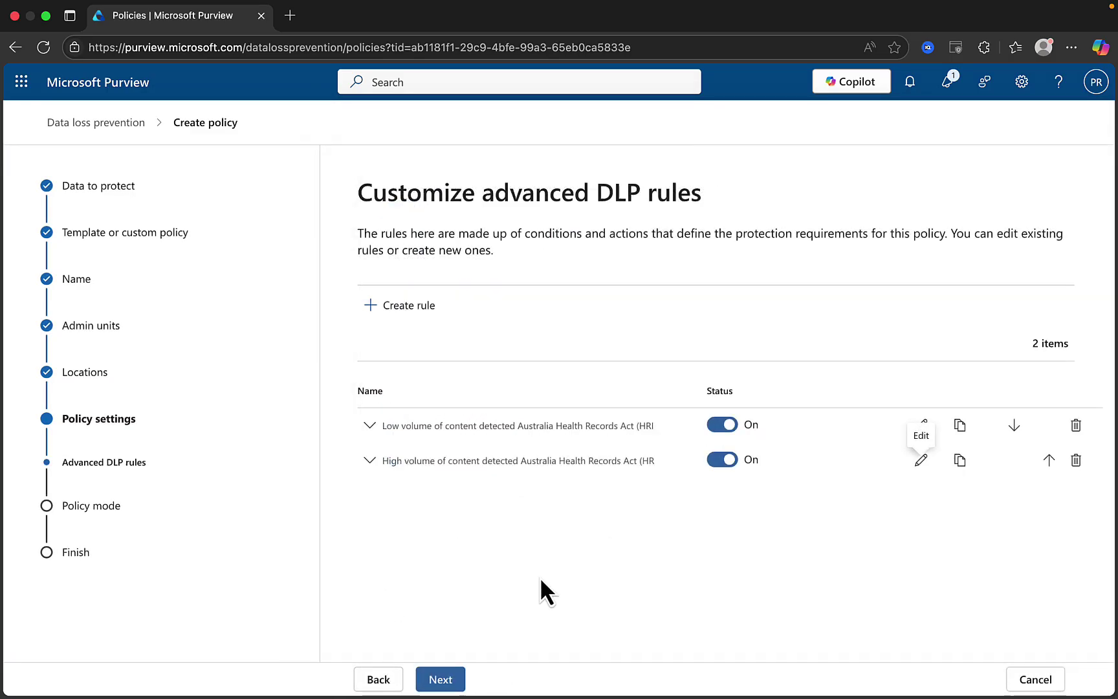
Keep simulation mode with policy tips shown, leaving the fifteen-day automatic turn-on unchecked
left_click(443, 680)
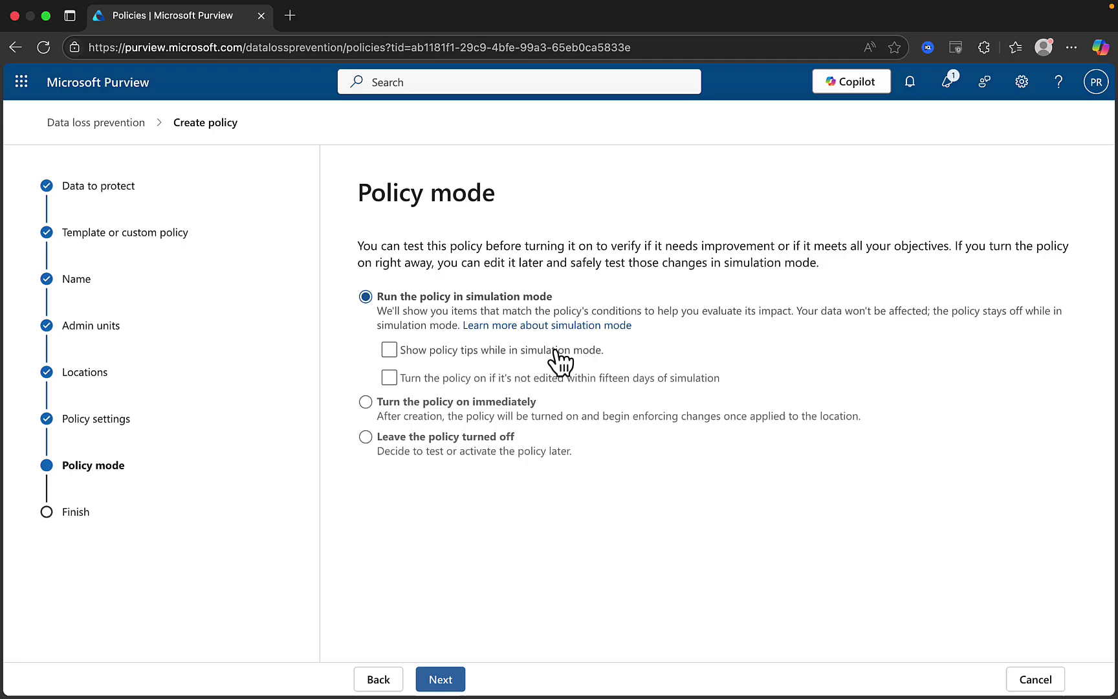
left_click(389, 350)
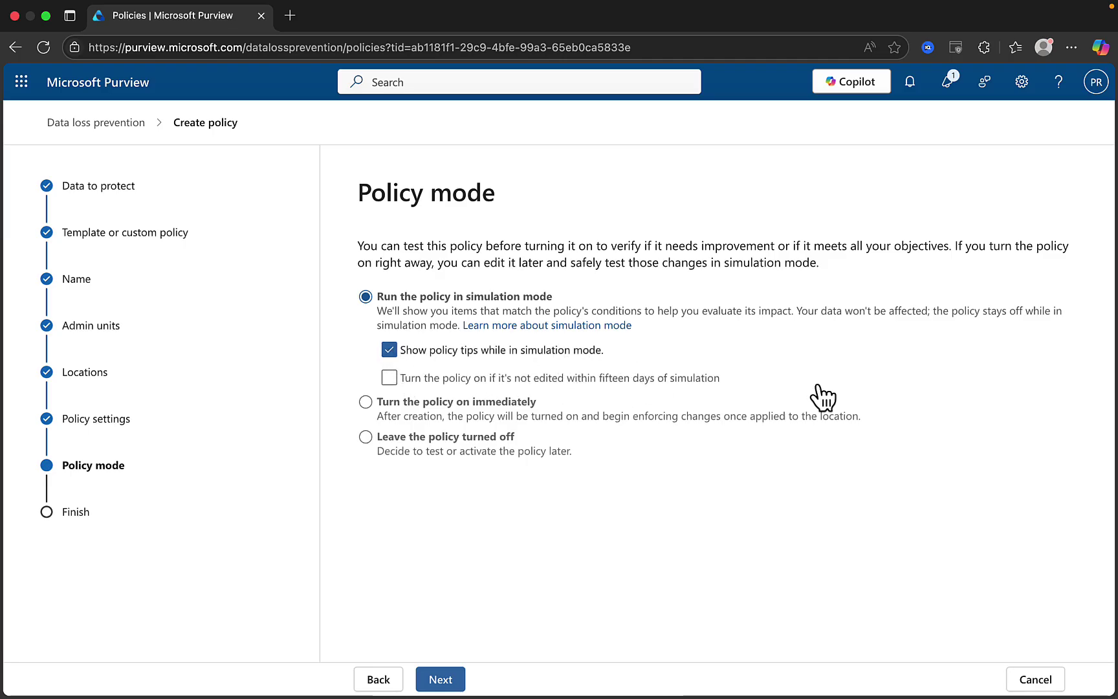
left_click(413, 381)
left_click(389, 378)
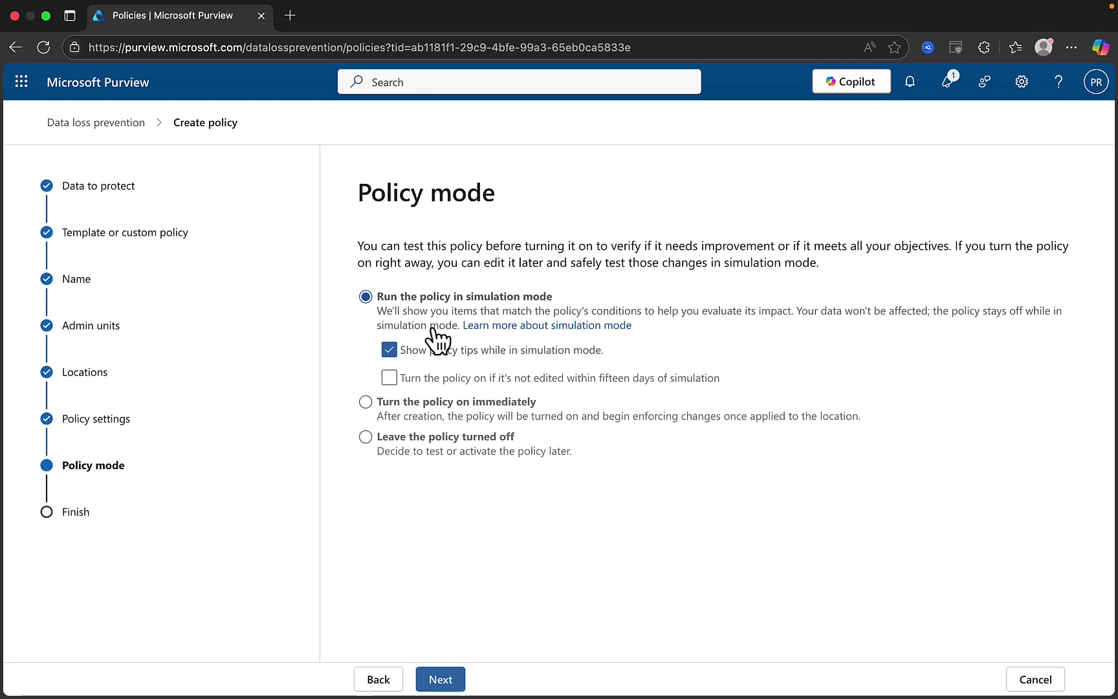
Scroll through the Review and finish summary, then submit the HRIP Act Enhanced policy
left_click(444, 680)
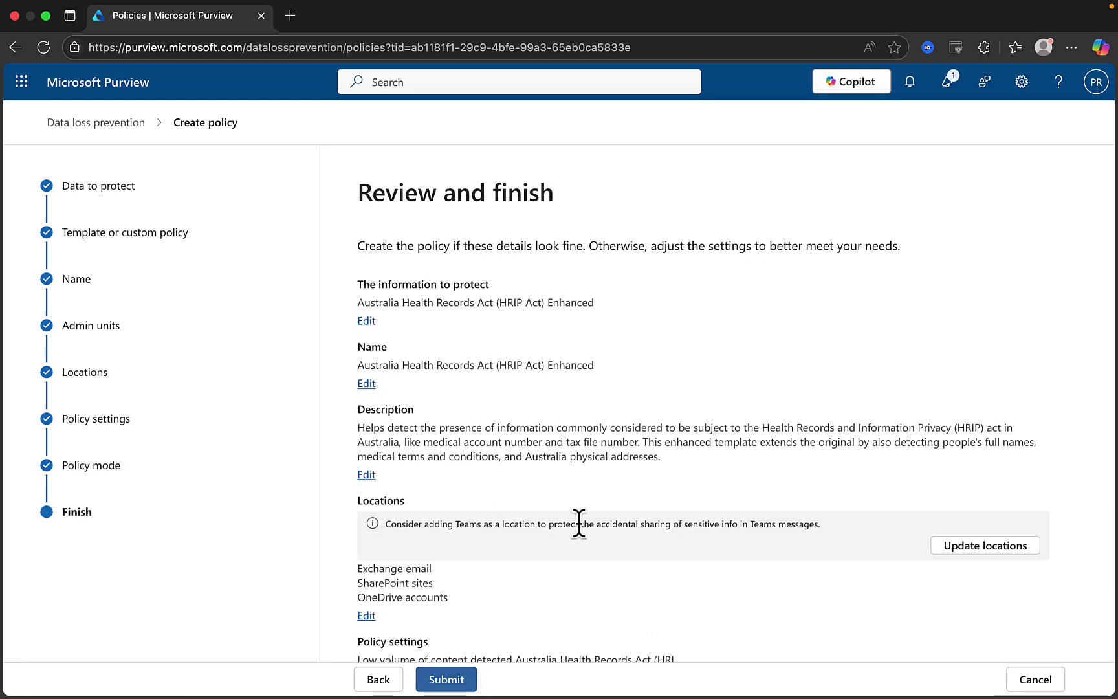
scroll(579, 525, "down", 2)
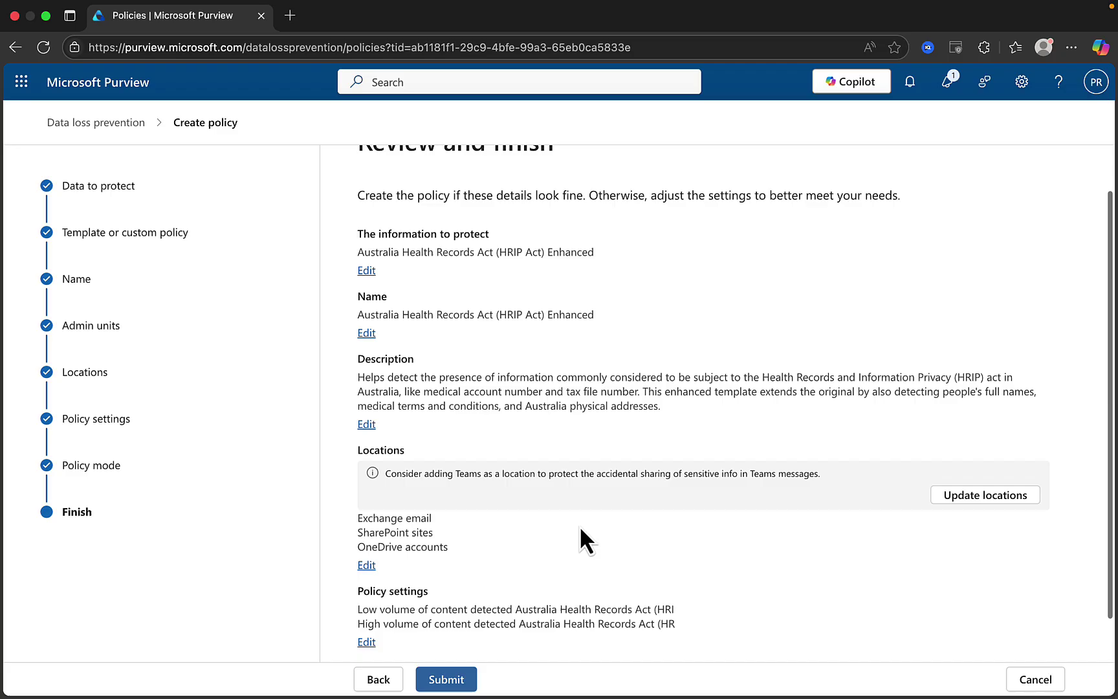
scroll(580, 525, "down", 1)
scroll(580, 525, "up", 1)
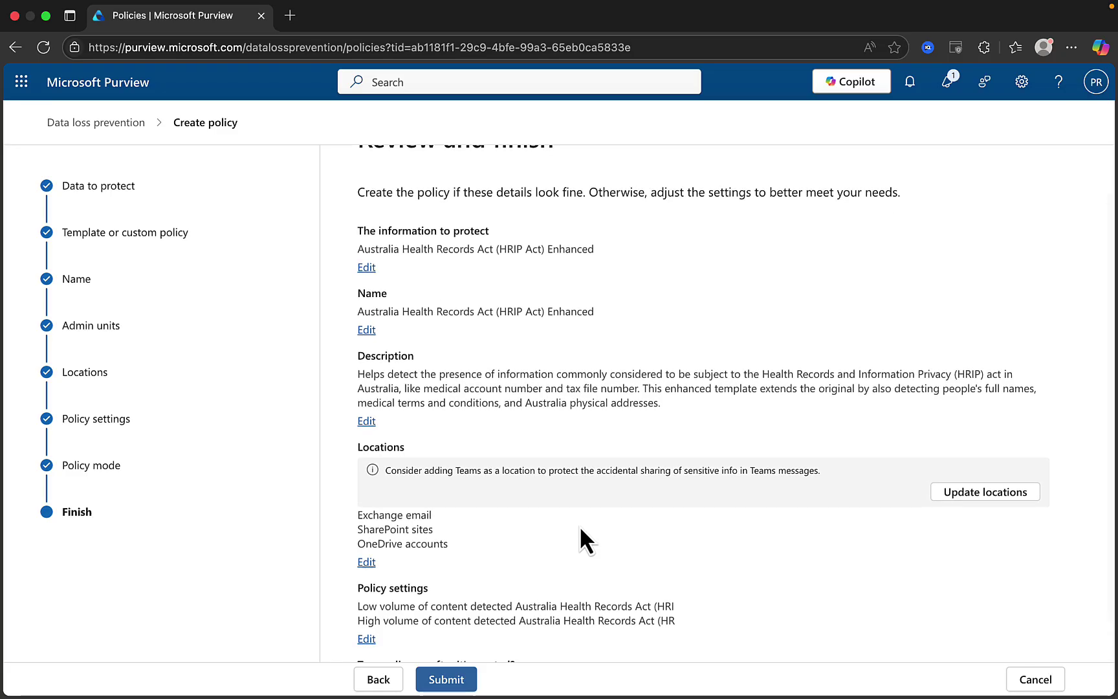
scroll(579, 525, "down", 1)
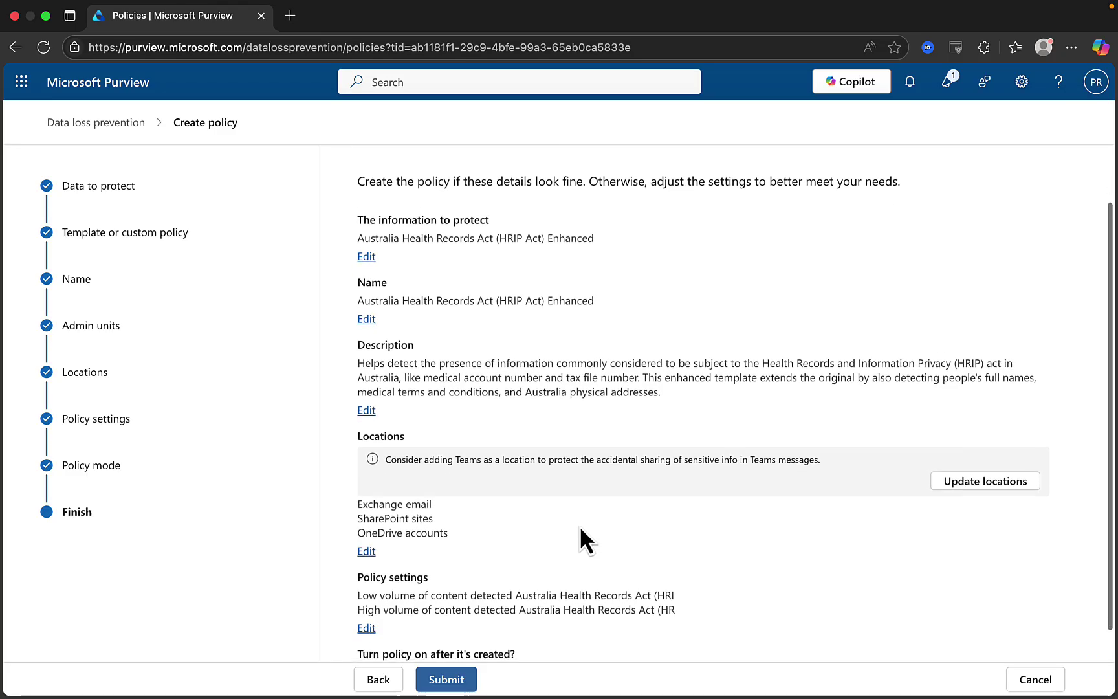
scroll(579, 537, "down", 1)
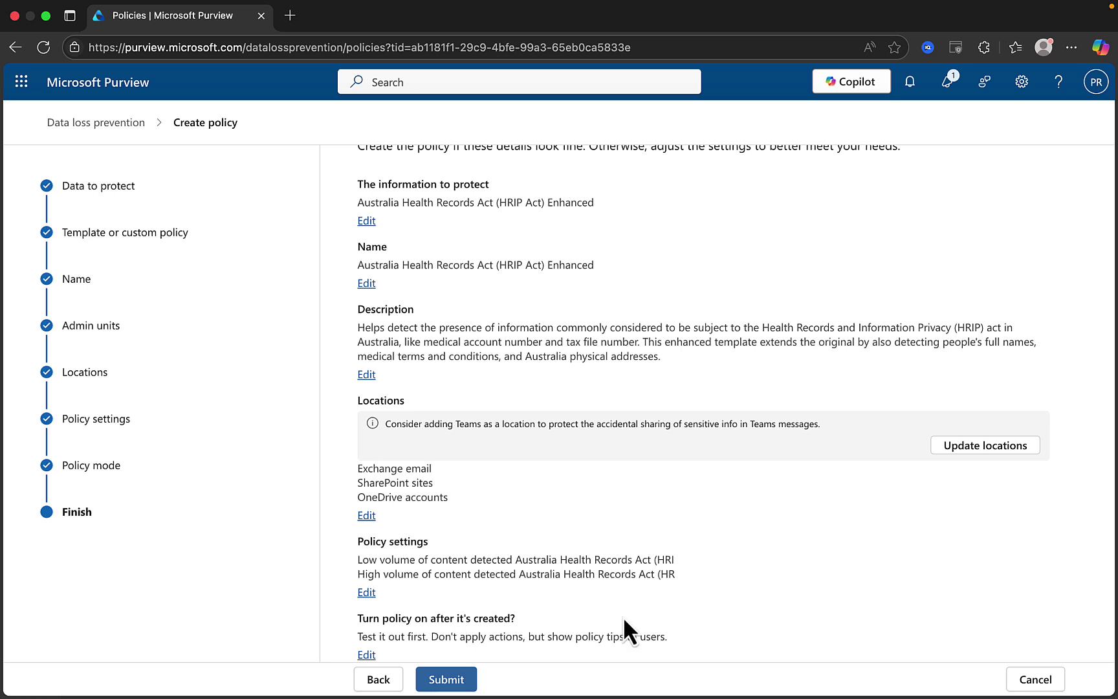
left_click(451, 681)
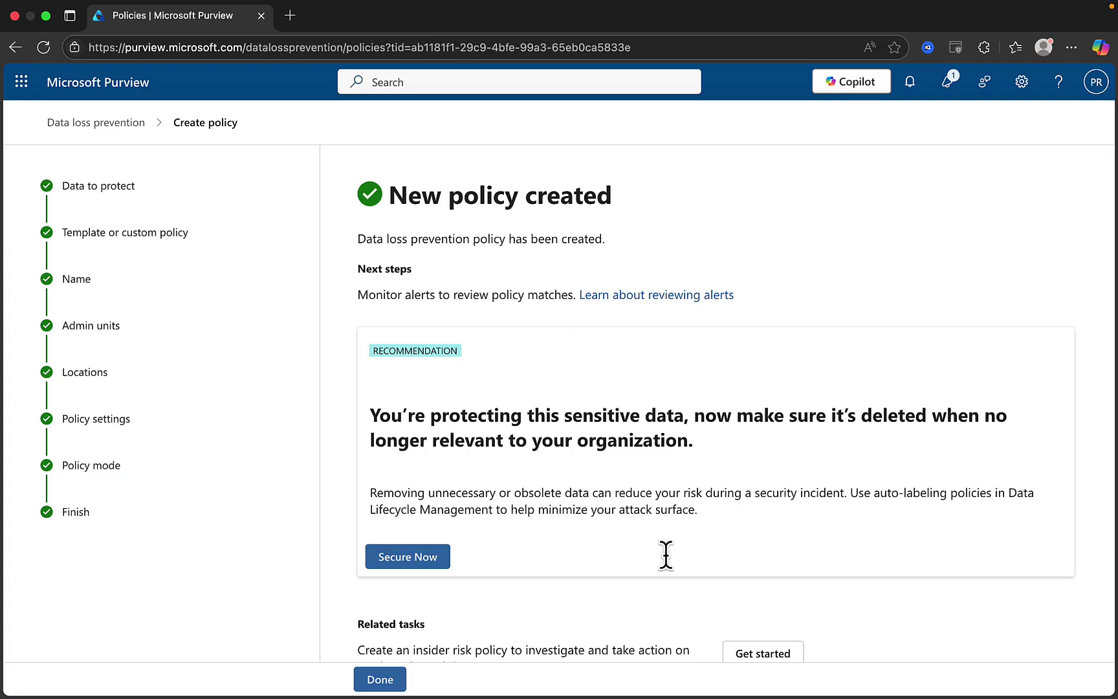
Close the New policy created page and return to the DLP policies list showing the HRIP Act policy
scroll(666, 555, "down", 3)
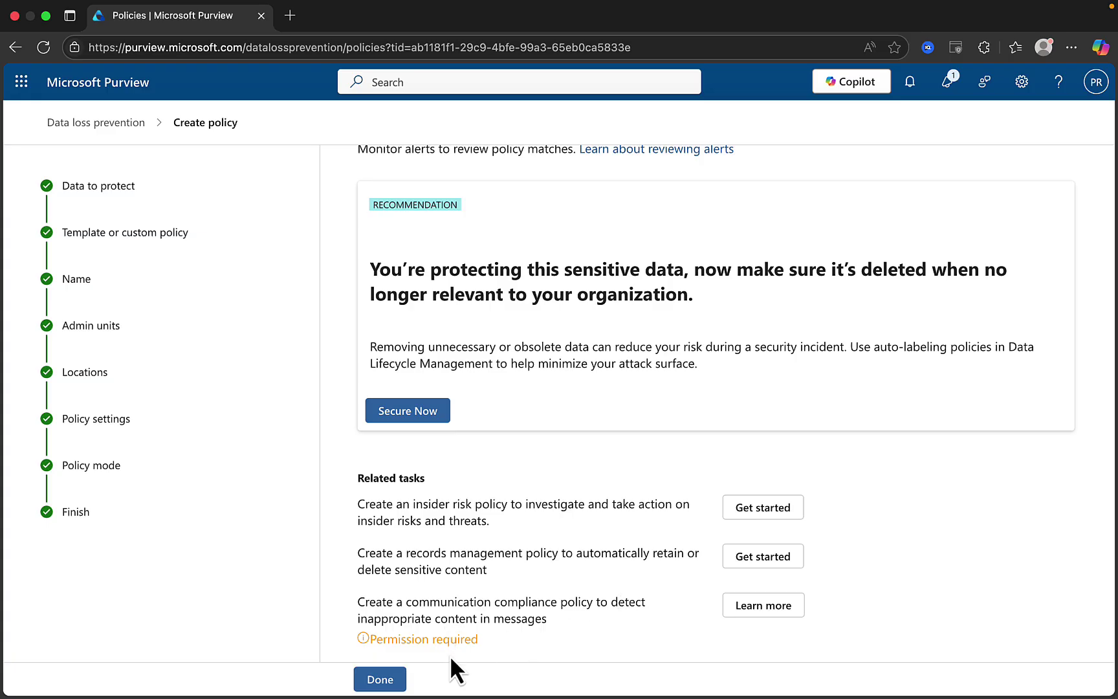
left_click(380, 682)
scroll(612, 475, "down", 3)
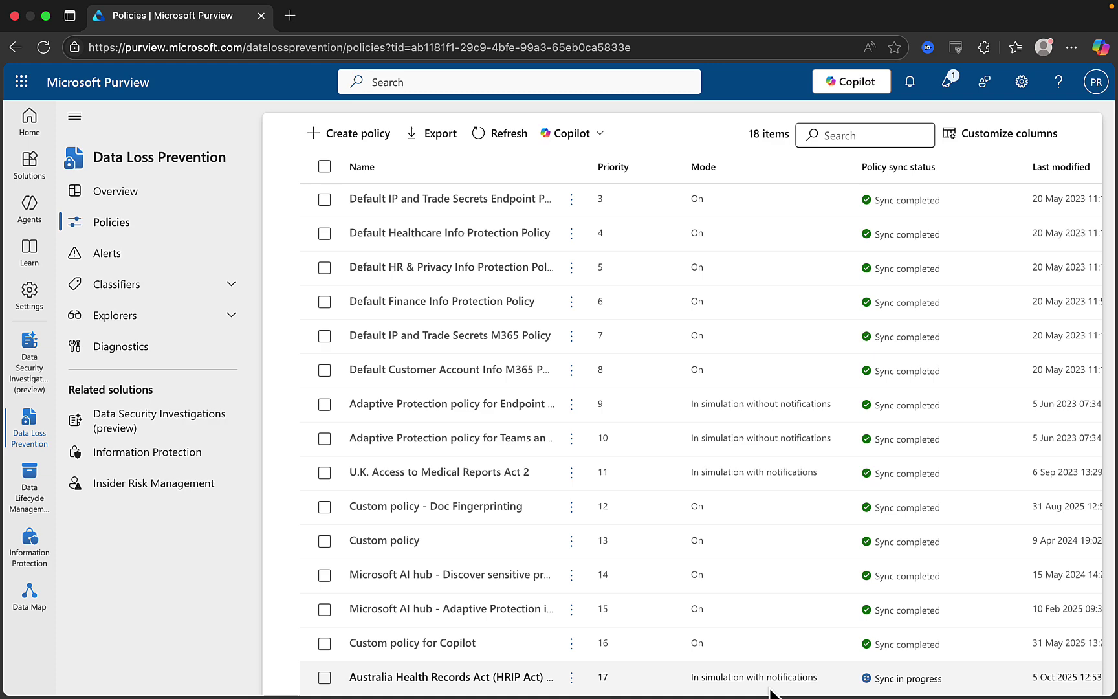
Open the simulation results of the Australia Health Records Act (HRIP Act) Enhanced policy
scroll(919, 689, "right", 3)
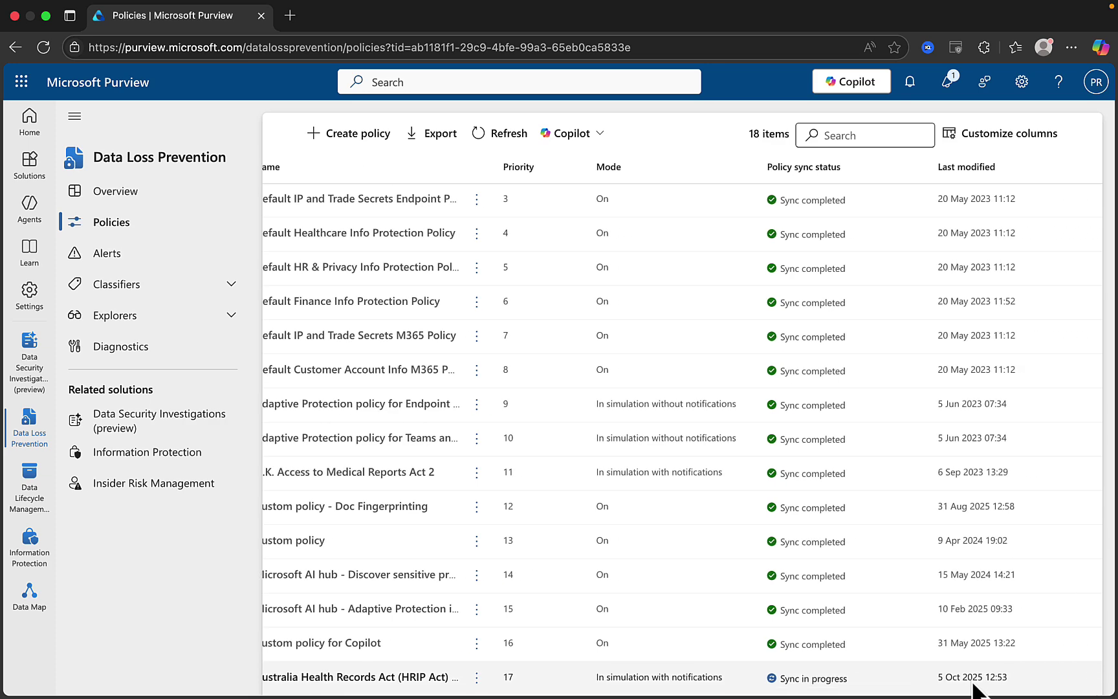
scroll(880, 690, "left", 3)
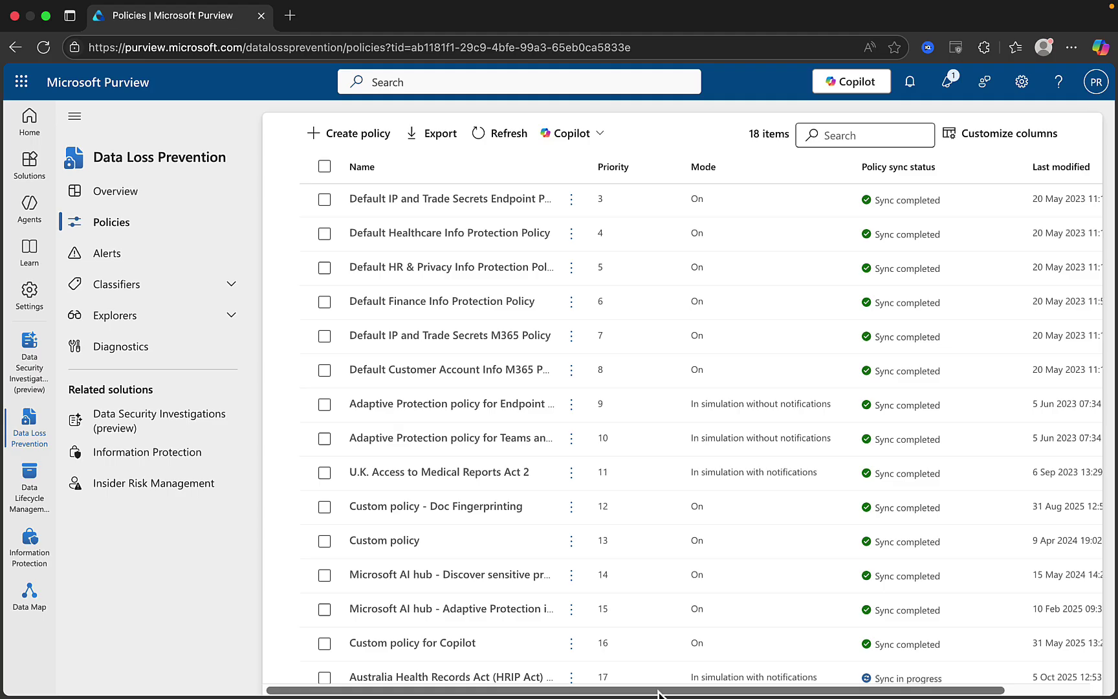
left_click(536, 680)
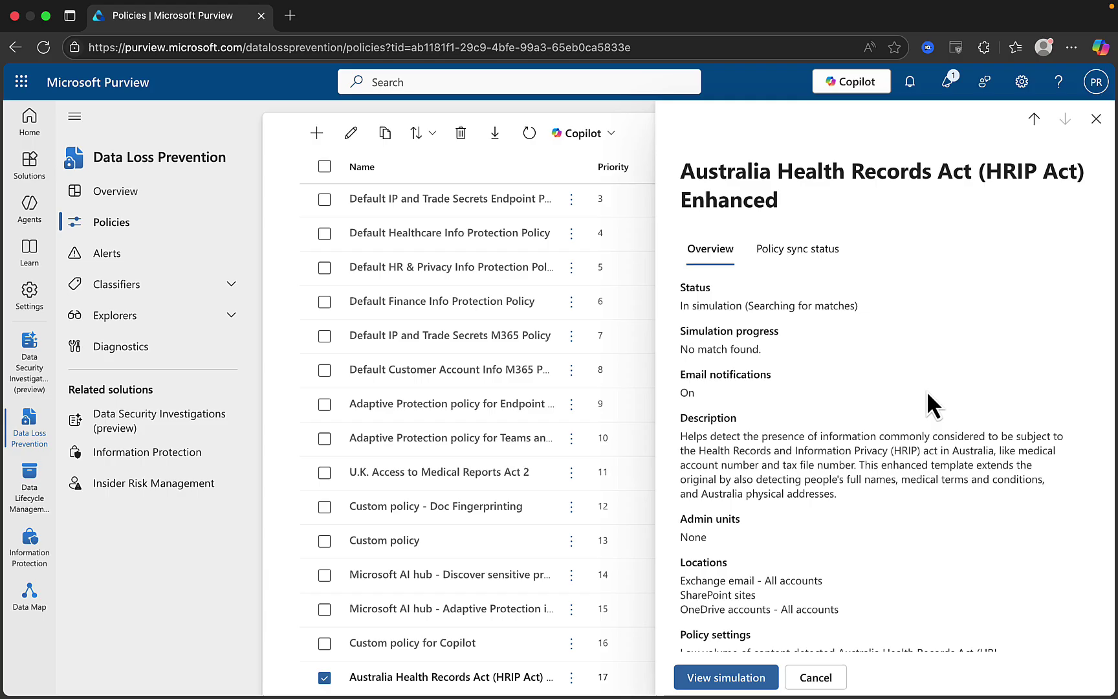
scroll(926, 390, "down", 1)
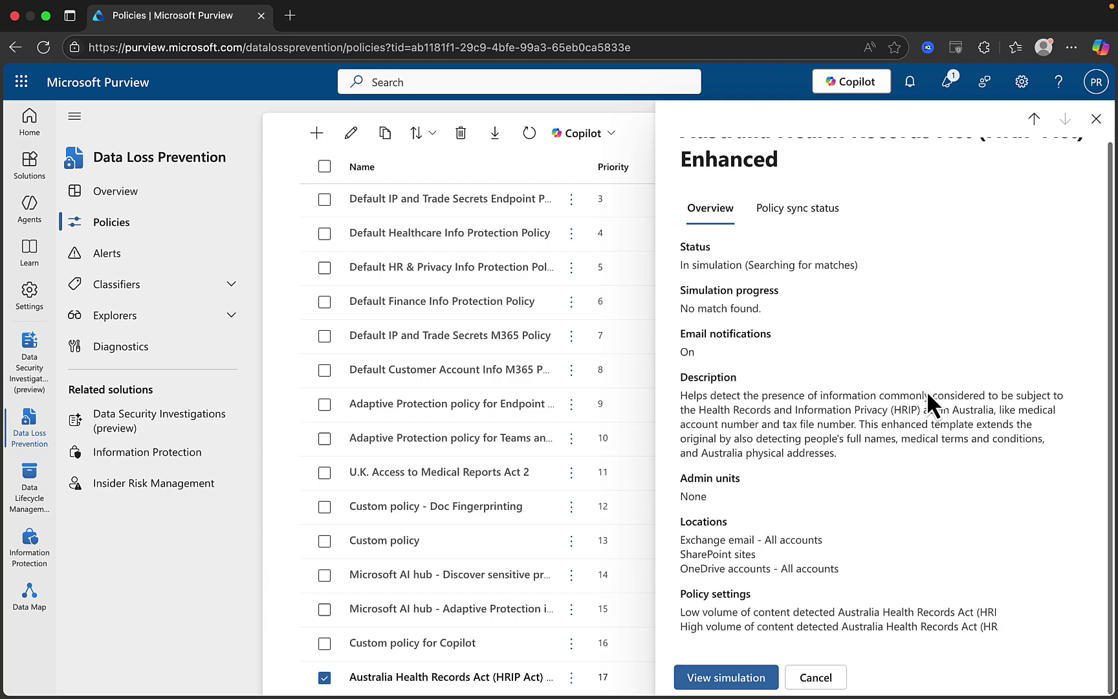
left_click(732, 677)
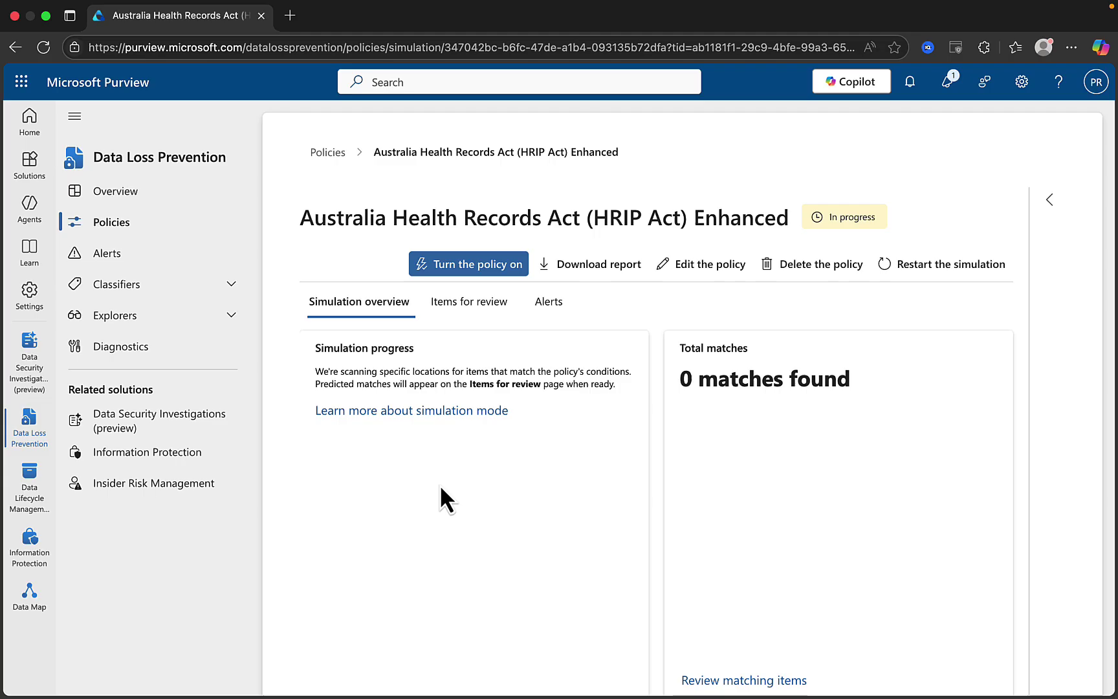
Show the simulation's Items for review tab, which lists 0 items
left_click(475, 304)
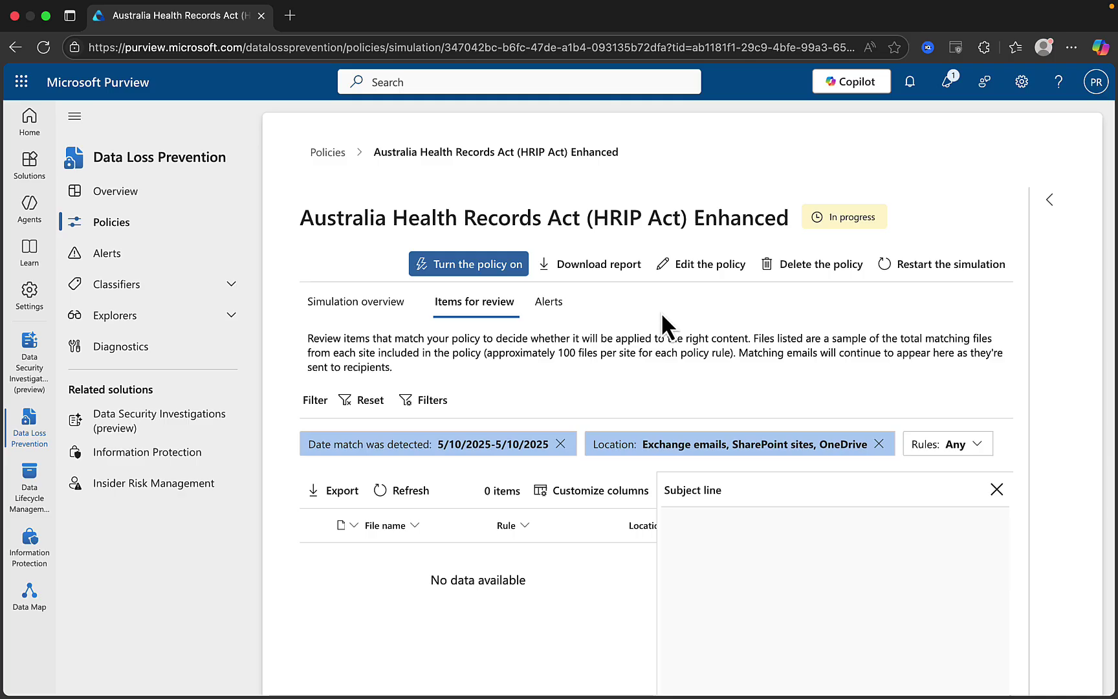